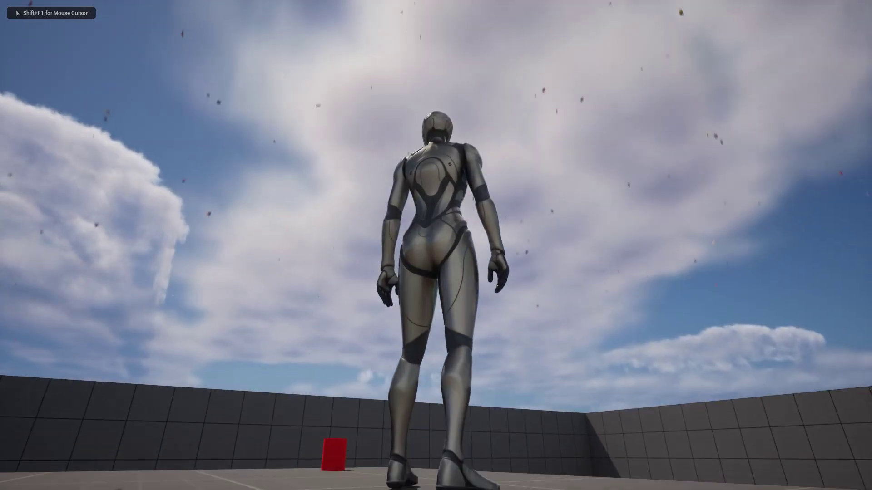
Walk the character forward to see the confetti bursts scattered across the floor.
key(w)
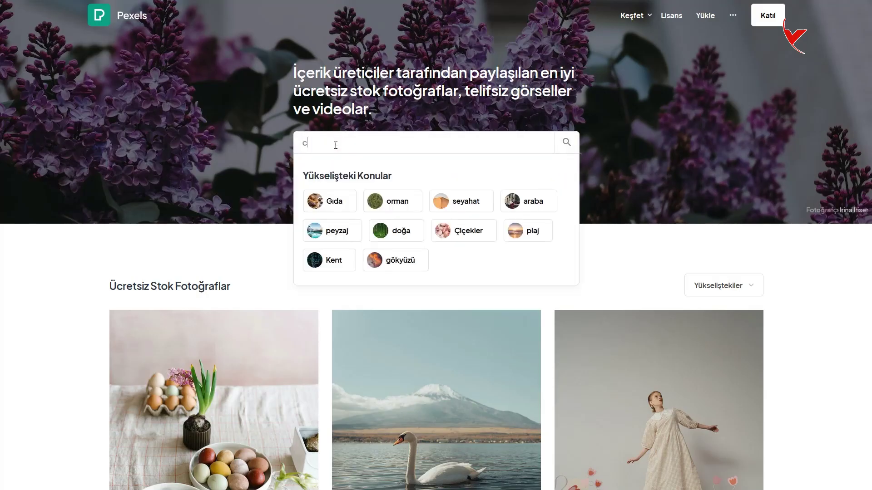
Search Pexels for 'confetti', download the colourful paper confetti photo and dismiss the promo popup.
text(confetti)
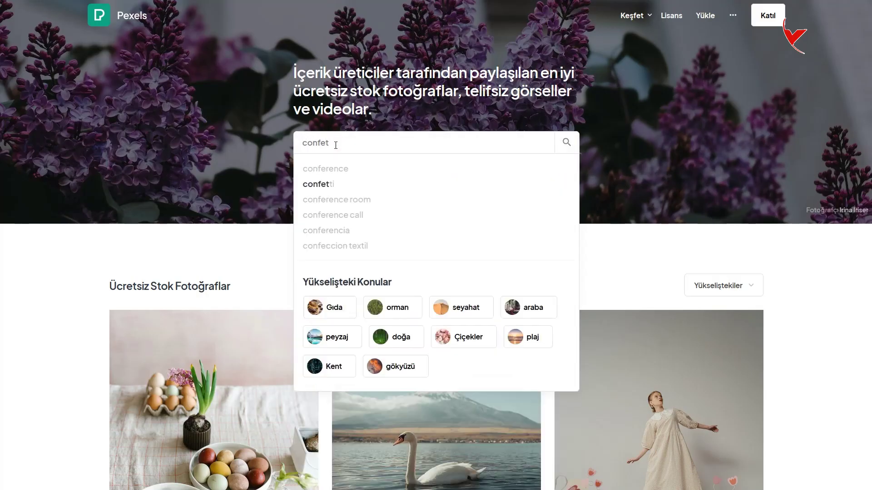
key(Return)
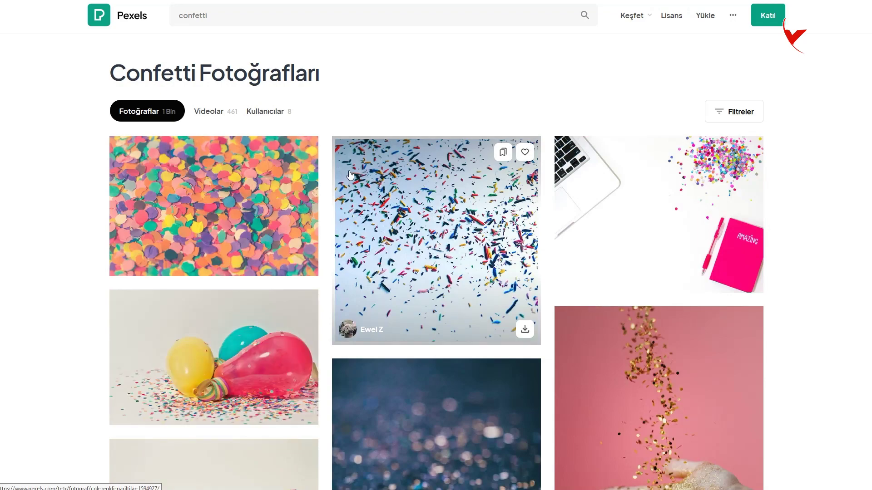
click(299, 179)
click(750, 42)
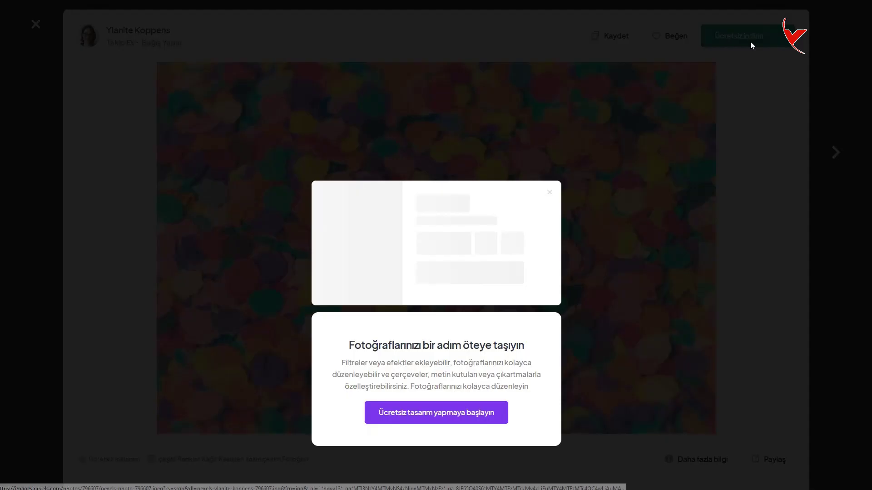
click(550, 194)
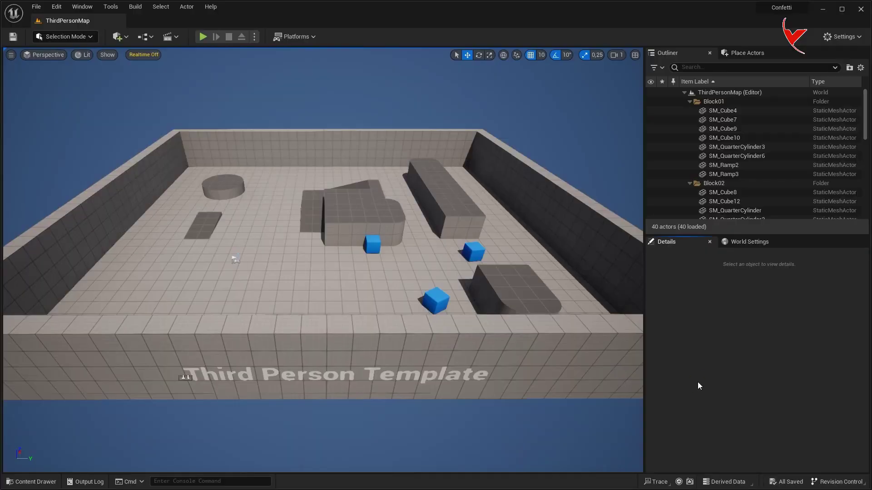
click(35, 482)
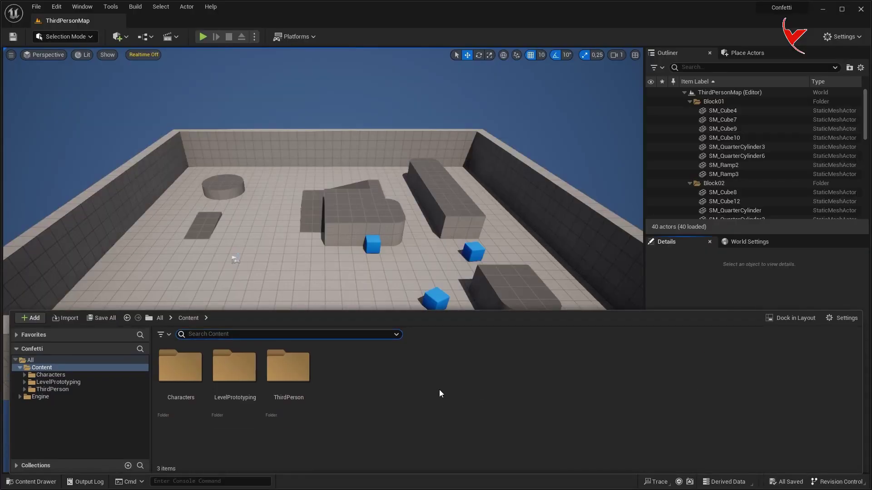
Create a Confetti folder and import the downloaded photo into it as T_Confetti.
right_click(441, 392)
click(472, 104)
text(Confetti)
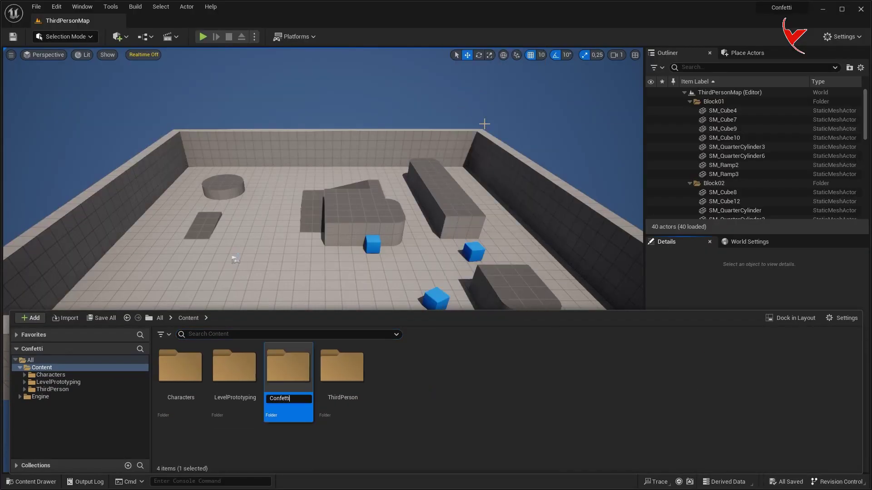
key(Return)
double_click(232, 375)
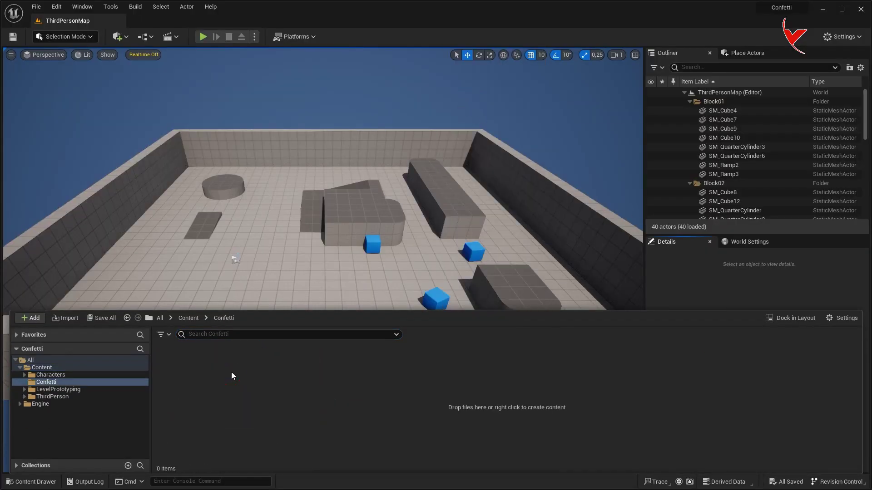
drag(743, 395, 447, 375)
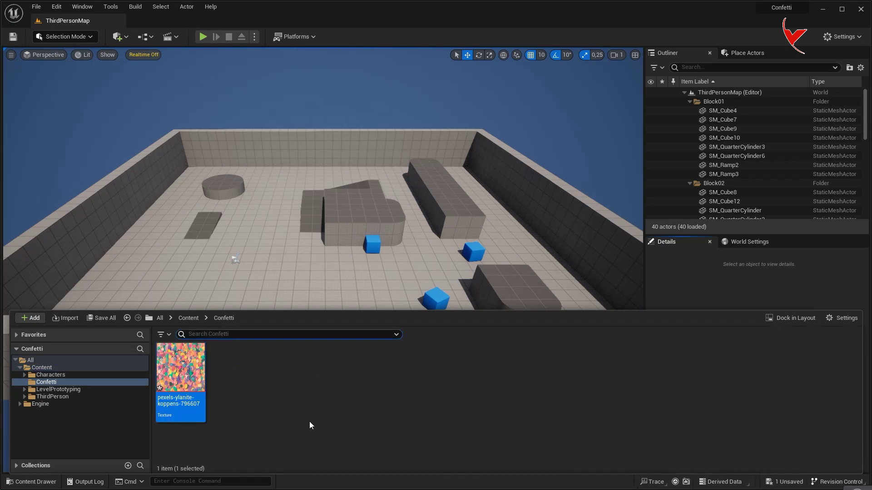
text(T_Confetti)
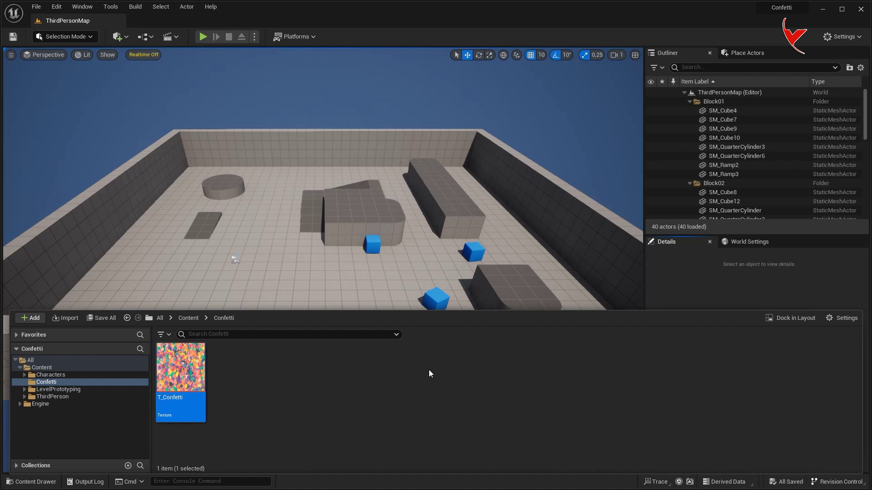
Create the M_Confetti material from the T_Confetti texture.
right_click(195, 371)
click(218, 64)
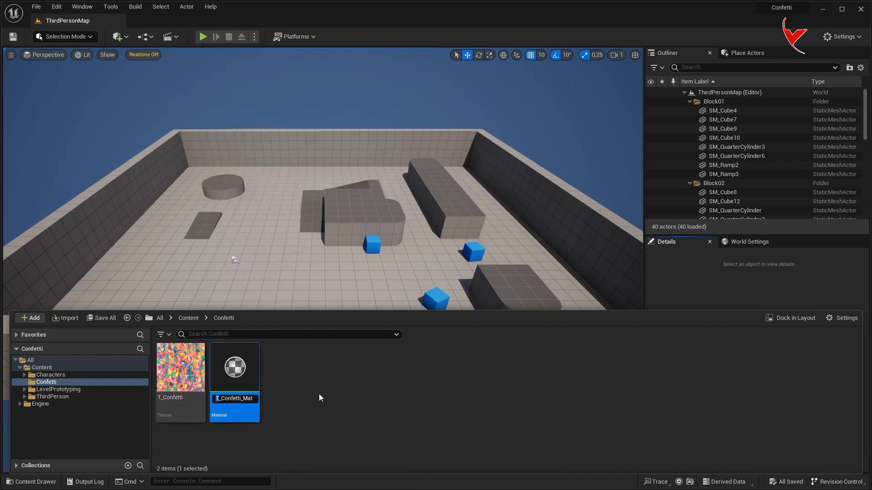
key(End)
key(BackSpace)
key(BackSpace)
key(BackSpace)
key(Return)
Create an Actor Blueprint named BP_Confetti and open it docked in the editor.
right_click(356, 375)
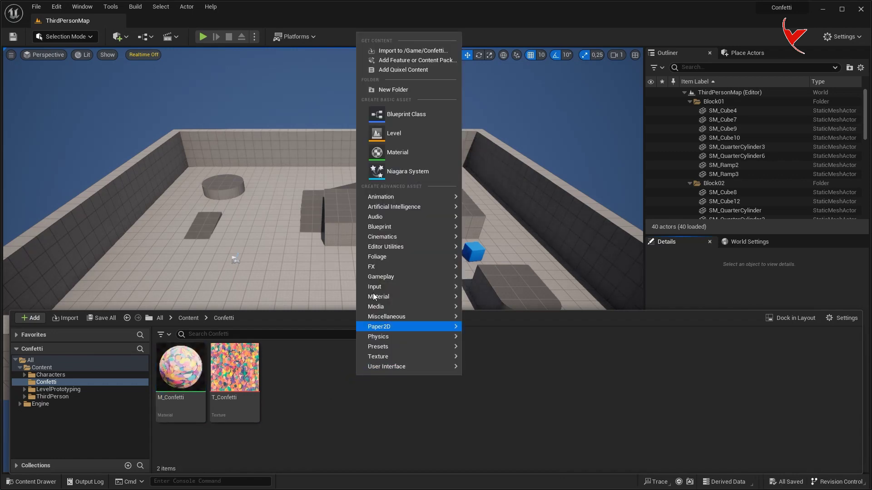
click(385, 115)
click(323, 178)
text(BP_Confett)
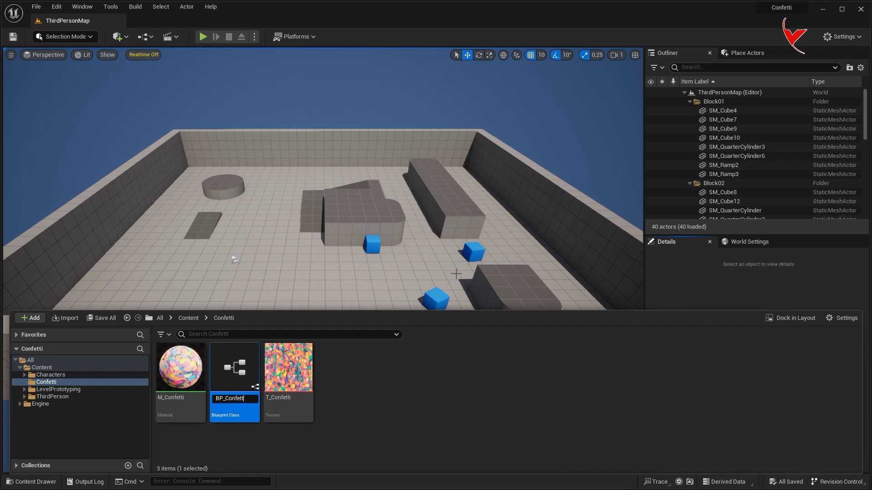
text(i)
key(Return)
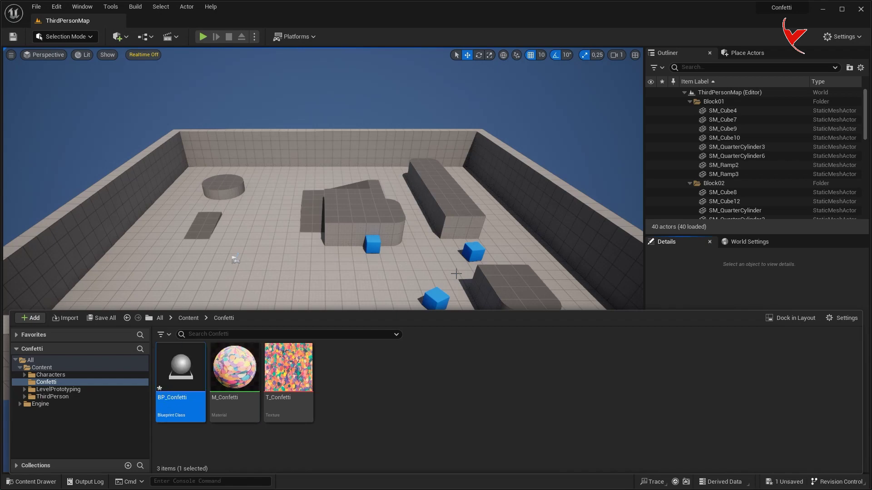
double_click(181, 366)
drag(248, 140, 170, 20)
click(91, 23)
In Modeling Mode, place a flat box of height 0.1 on the floor.
click(81, 38)
click(72, 86)
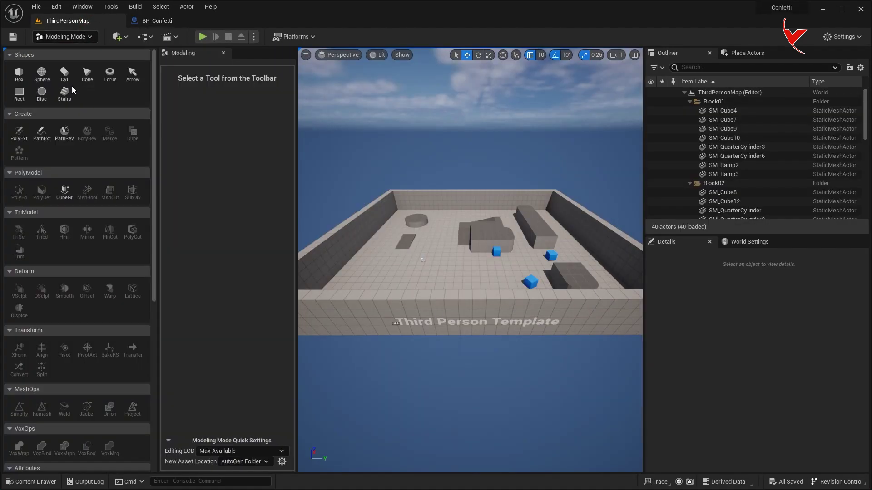
click(19, 73)
click(245, 138)
text(0,1)
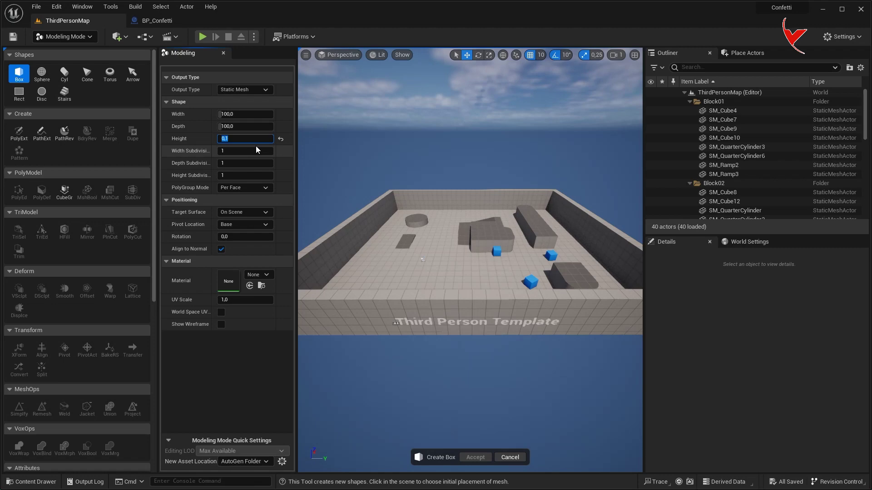
right_drag(318, 150, 327, 163)
key(w)
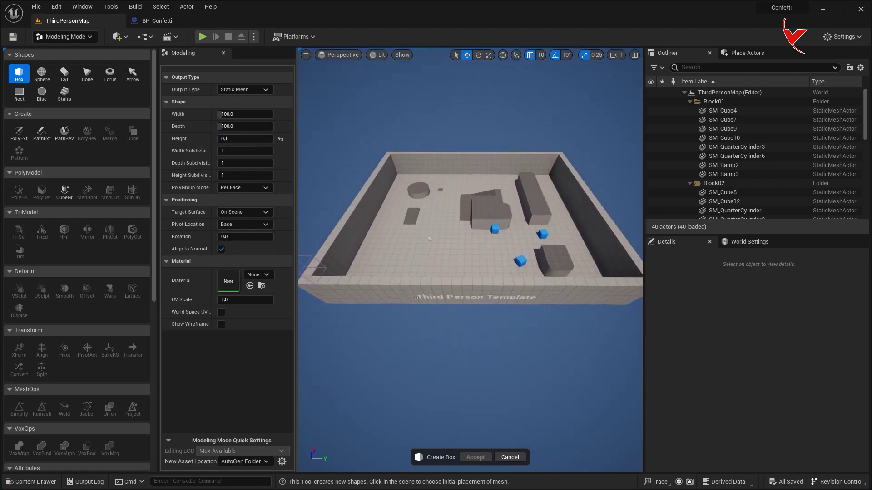
right_drag(437, 231, 427, 214)
click(423, 211)
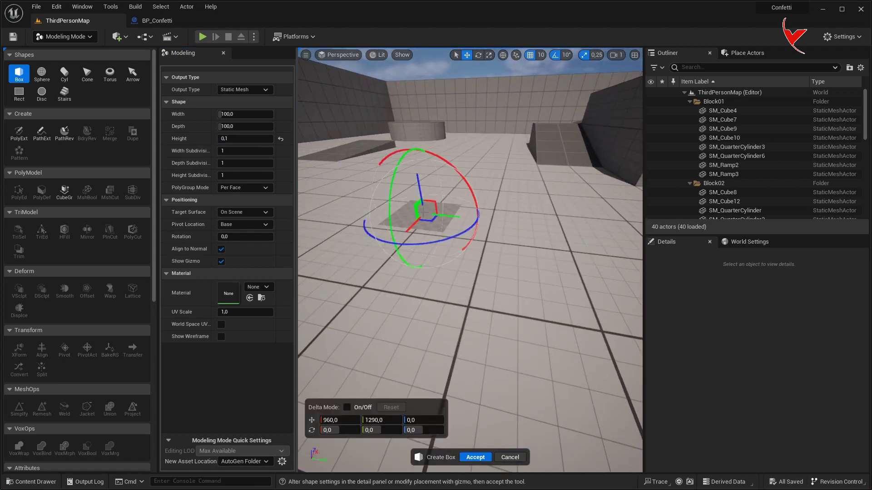
click(482, 457)
Turn the box into a new geometry collection named Confetti_Geometry.
click(72, 39)
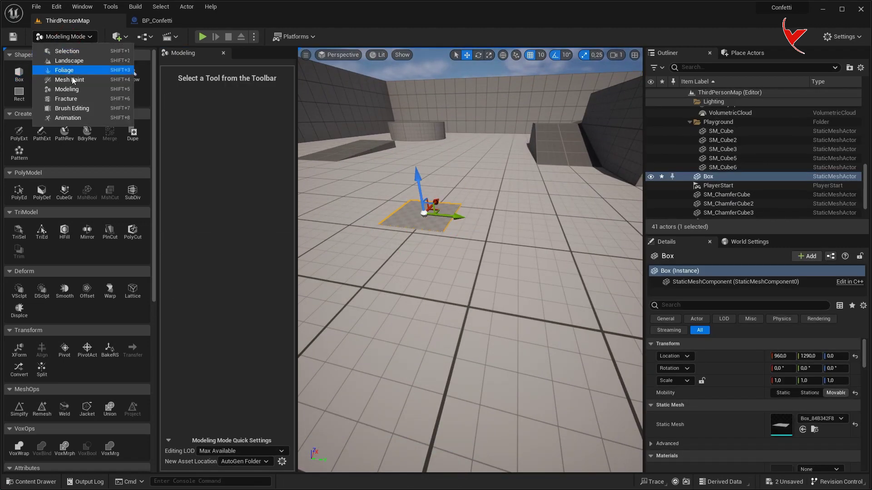
click(73, 96)
click(25, 73)
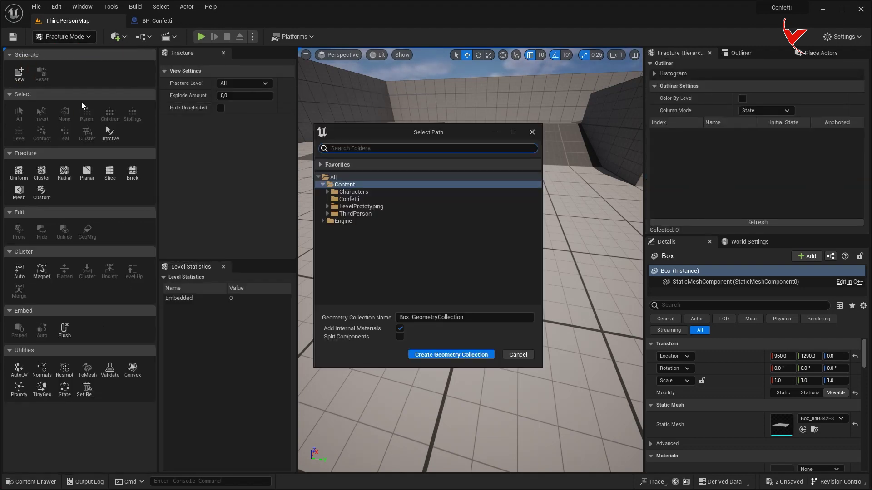
double_click(405, 317)
text(Confe)
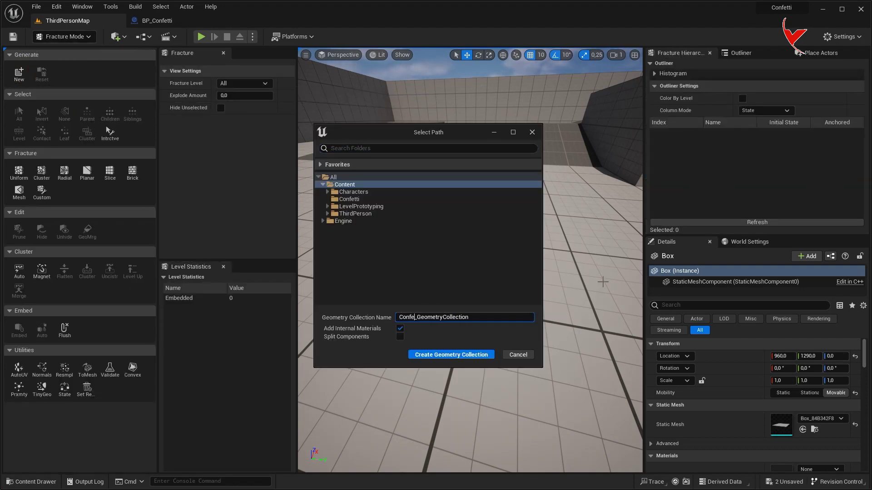
key(End)
key(BackSpace)
key(BackSpace)
key(BackSpace)
click(457, 355)
Cluster-fracture it with minimum and maximum 100 clusters, then return to Selection Mode.
click(42, 171)
click(247, 132)
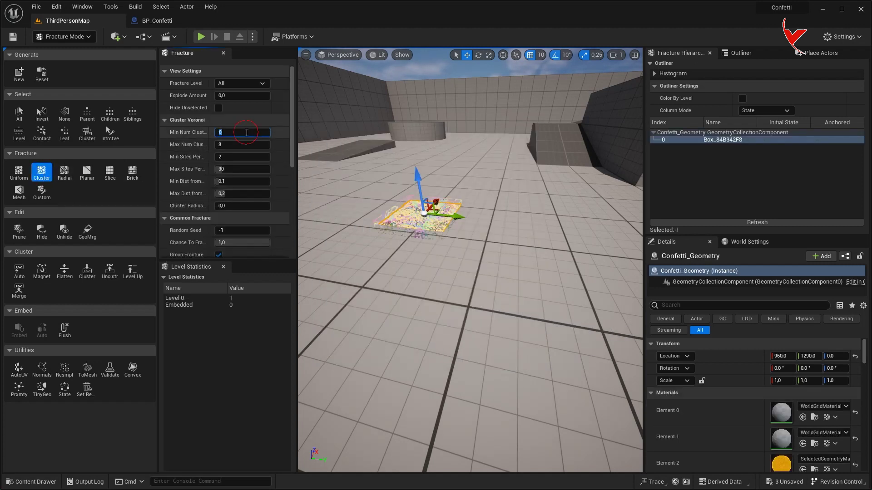
text(100)
click(249, 144)
text(1)
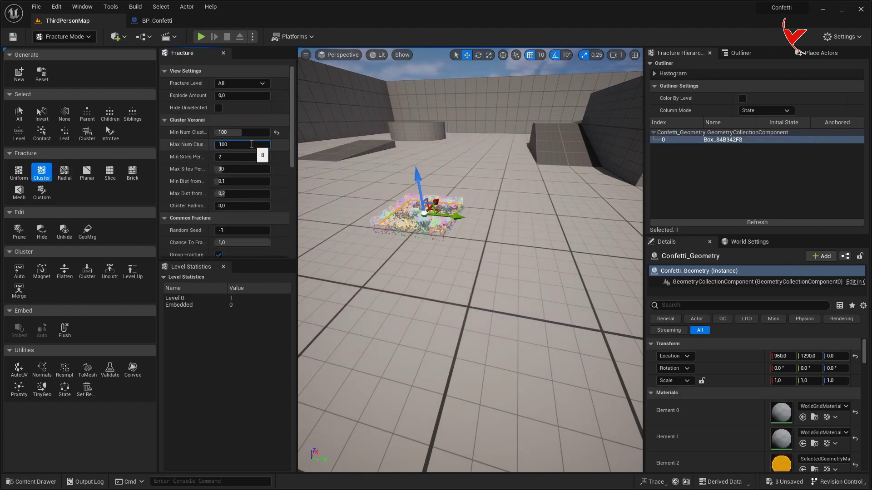
key(Return)
scroll(238, 204, down, 10)
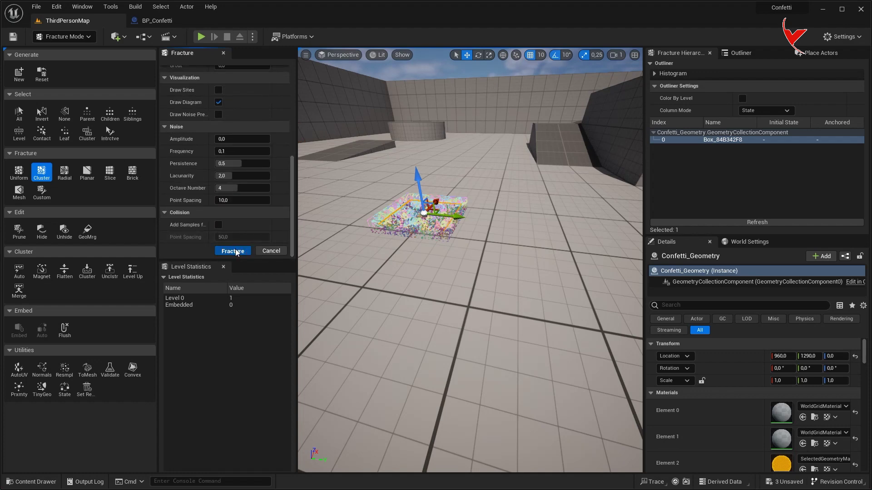
click(236, 252)
click(64, 36)
click(68, 54)
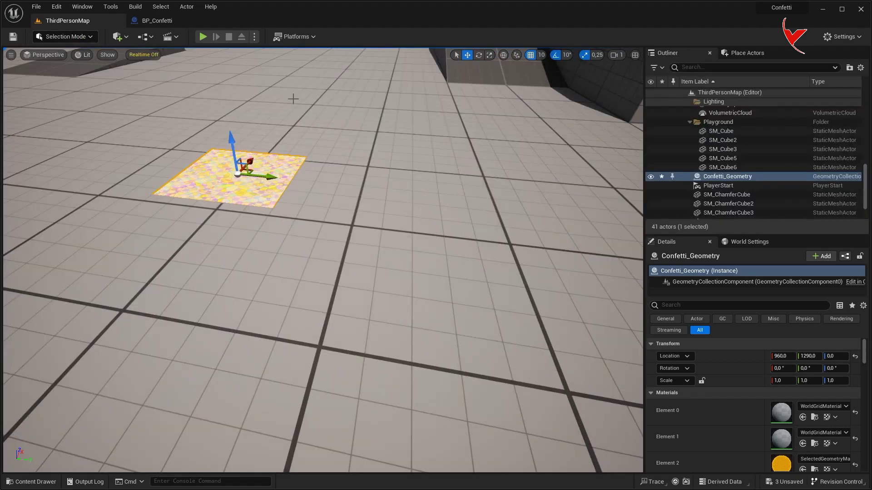
Add the Confetti_Geometry asset to BP_Confetti under its root.
right_click(741, 176)
click(752, 191)
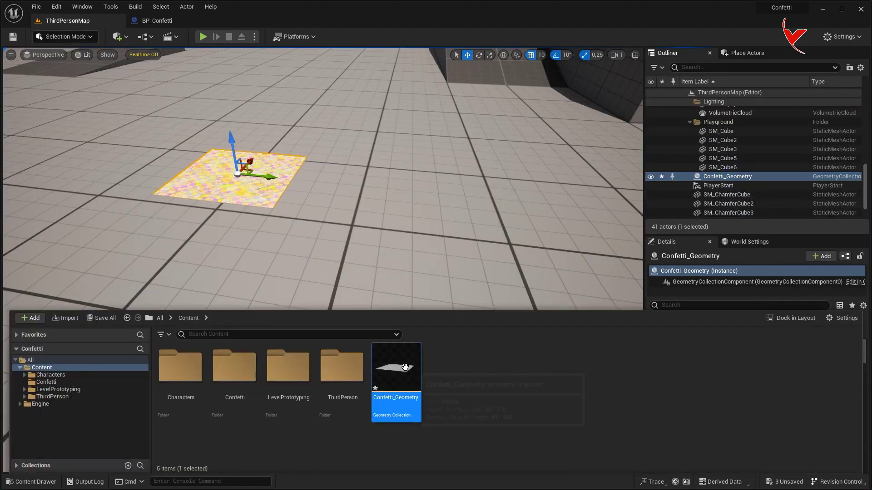
click(177, 21)
key(ctrl+space)
drag(396, 370, 93, 92)
Apply M_Confetti to both material elements of the confetti geometry.
key(ctrl+space)
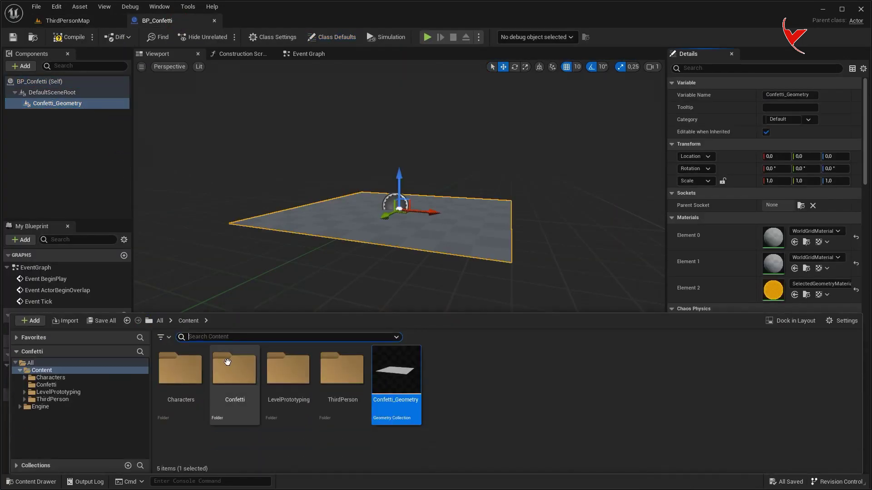
click(236, 369)
double_click(236, 368)
drag(234, 368, 773, 237)
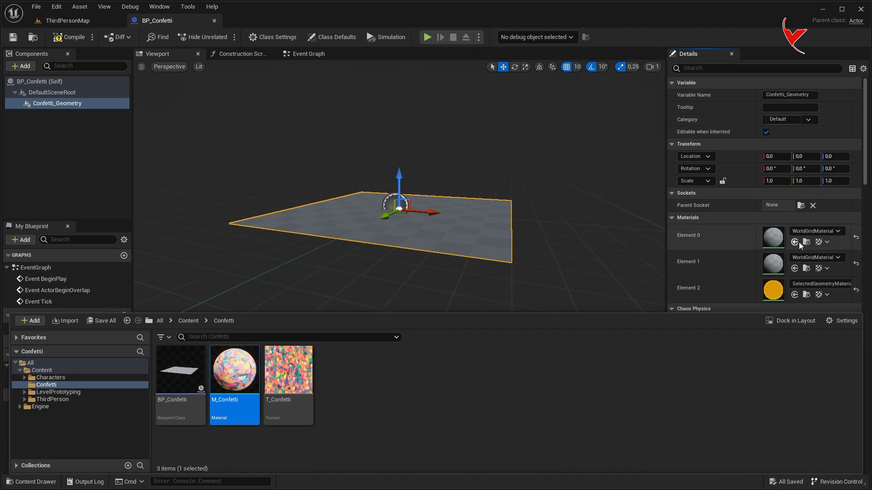
click(795, 269)
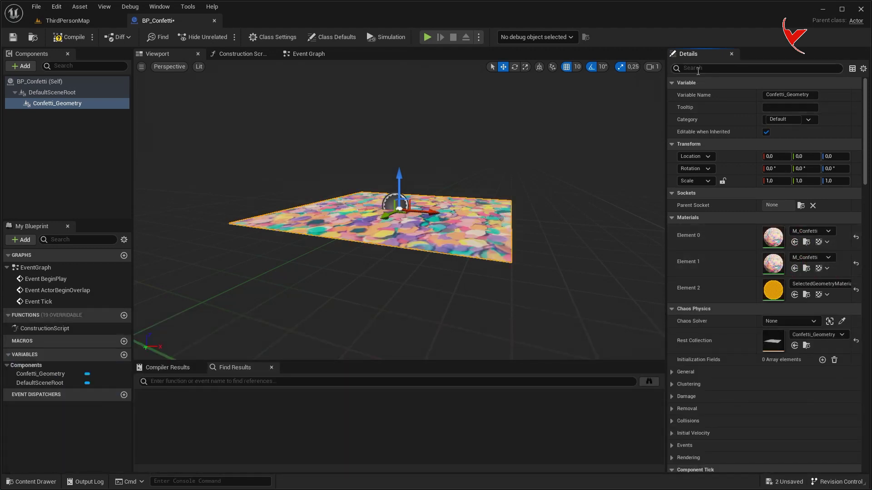
Enable Use Size Specific Damage Threshold and set collision to ignore Camera and Pawn.
text(use)
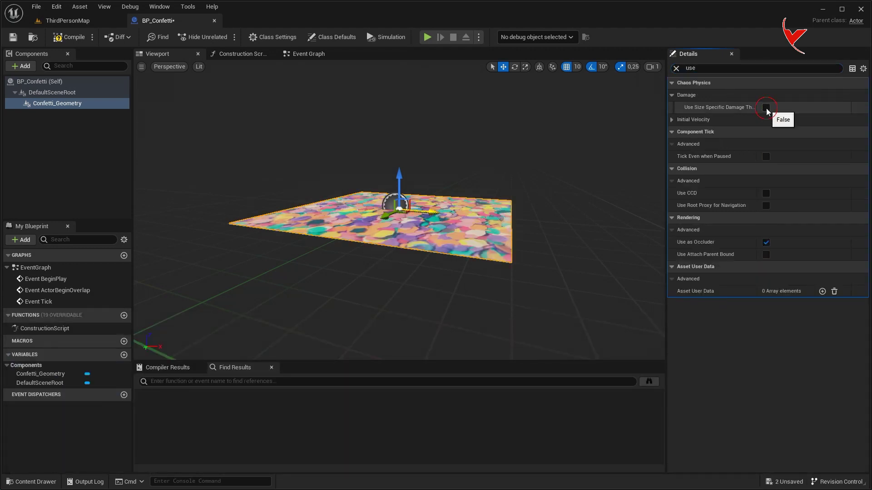
click(725, 70)
text(coll)
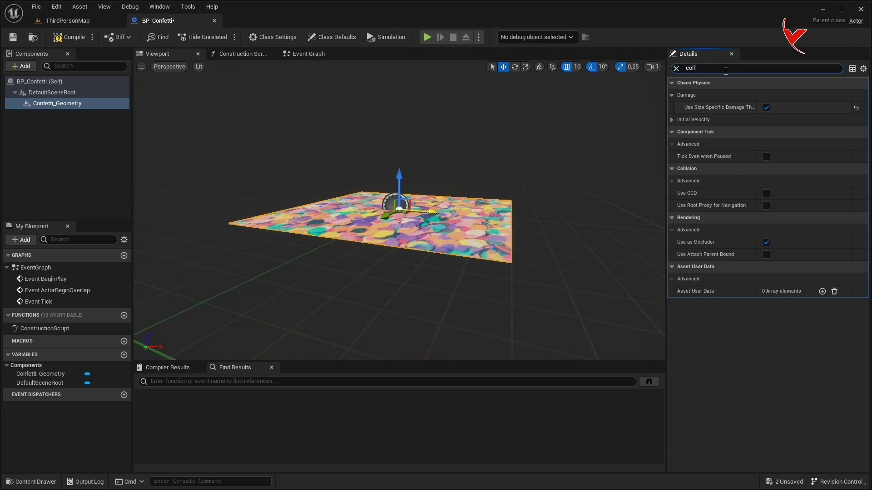
click(671, 279)
scroll(697, 290, down, 3)
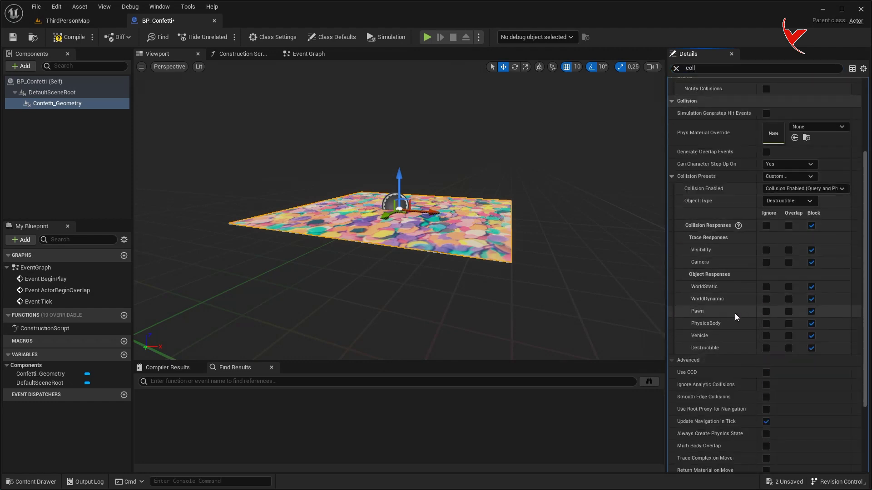
click(767, 262)
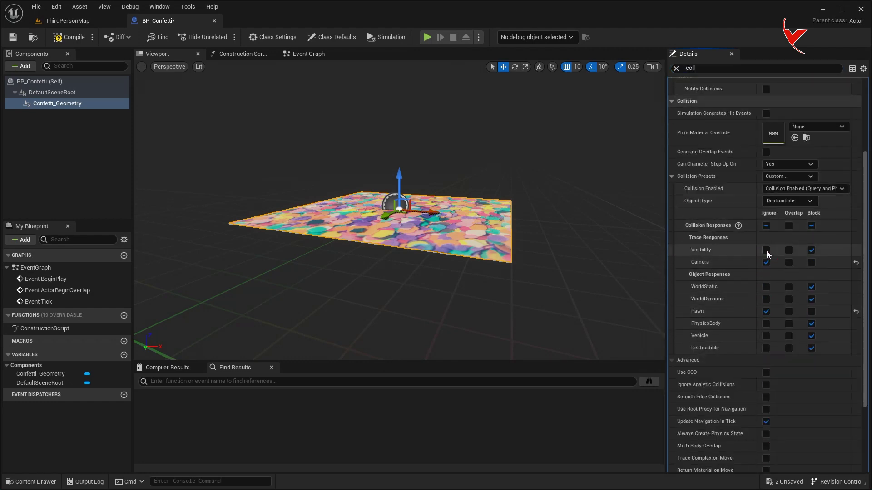
Start creating a cylinder in Modeling Mode in the level.
click(68, 20)
click(65, 37)
click(69, 92)
click(64, 72)
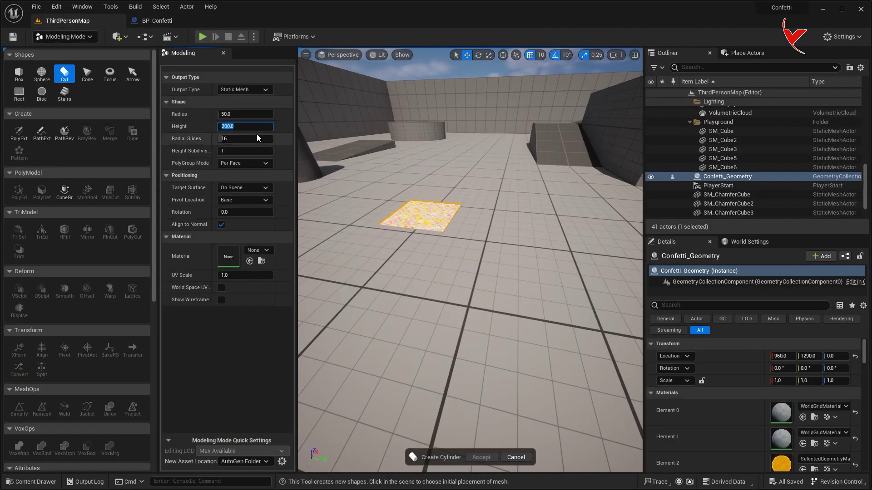
Create a cylinder with radius 10, height 25 and 20 radial slices beside the confetti plane.
click(250, 129)
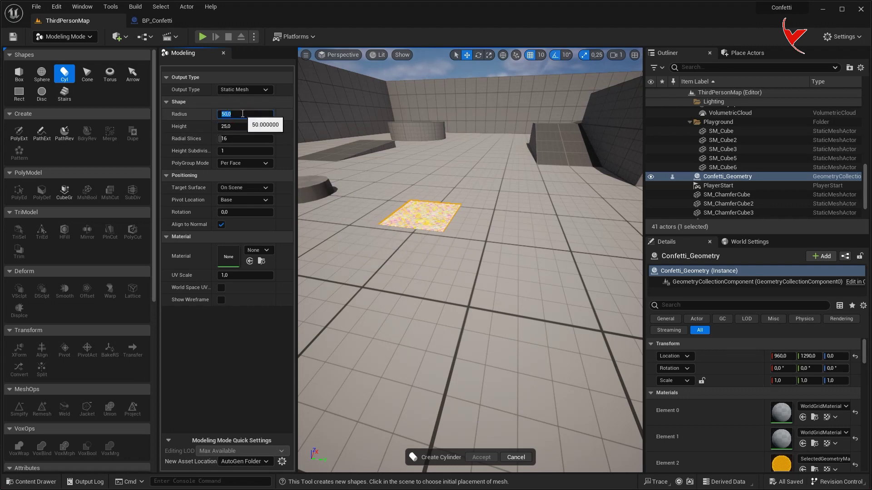
text(20)
text(10)
key(Return)
click(404, 257)
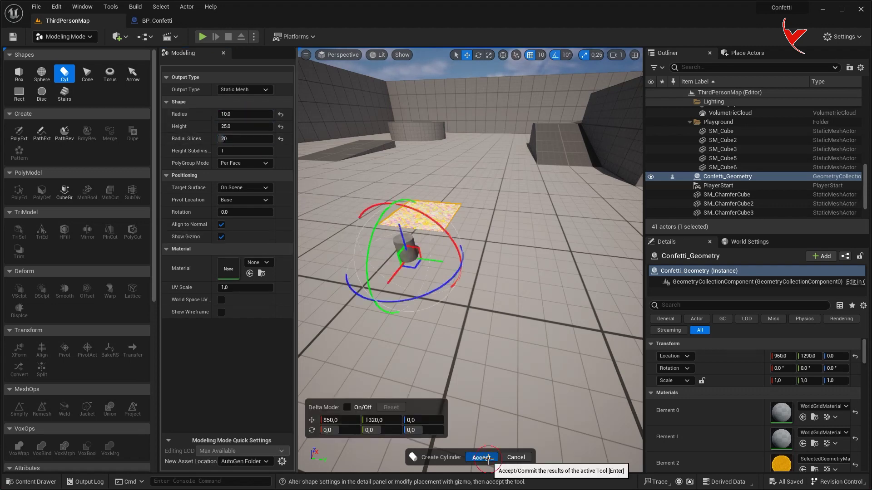
click(481, 457)
Locate the cylinder's mesh asset and begin adding a static mesh under BP_Confetti's DefaultSceneRoot.
click(76, 37)
click(78, 51)
right_click(714, 185)
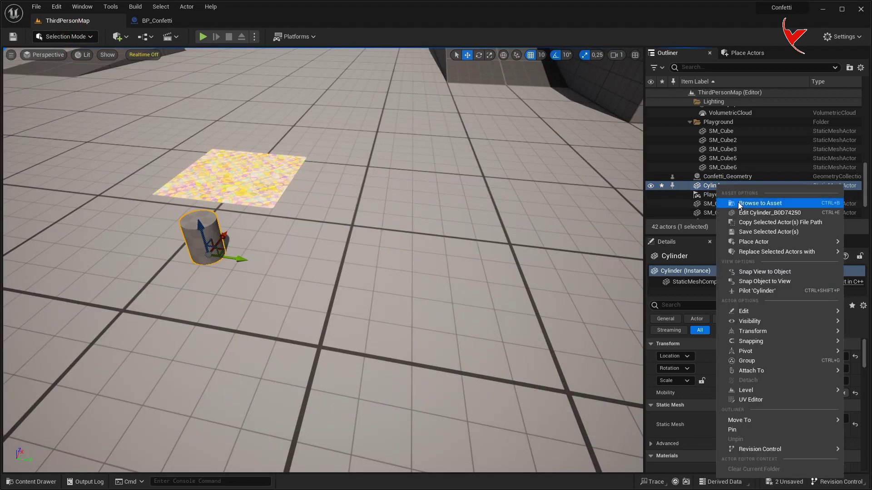
click(731, 201)
click(167, 26)
click(45, 90)
click(22, 66)
text(static)
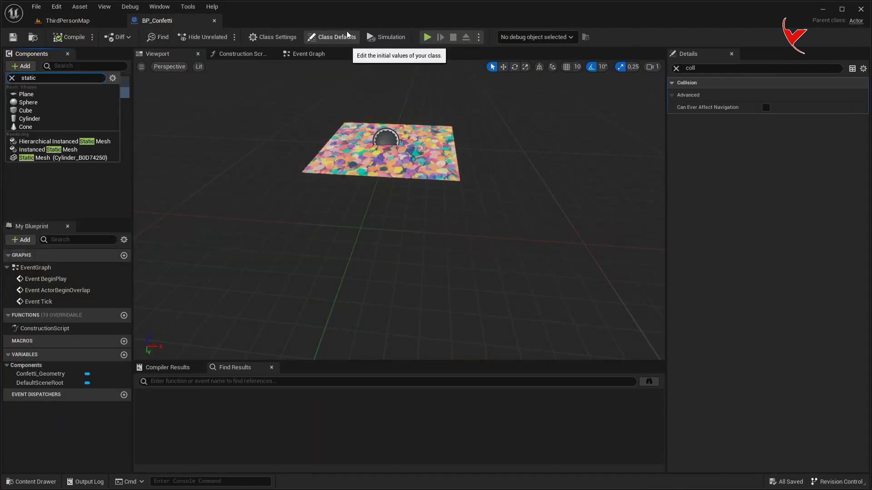
Add a cylinder static mesh named ConfettiBox, parent Confetti_Geometry under it and raise it.
click(85, 161)
text(ConfettiBox)
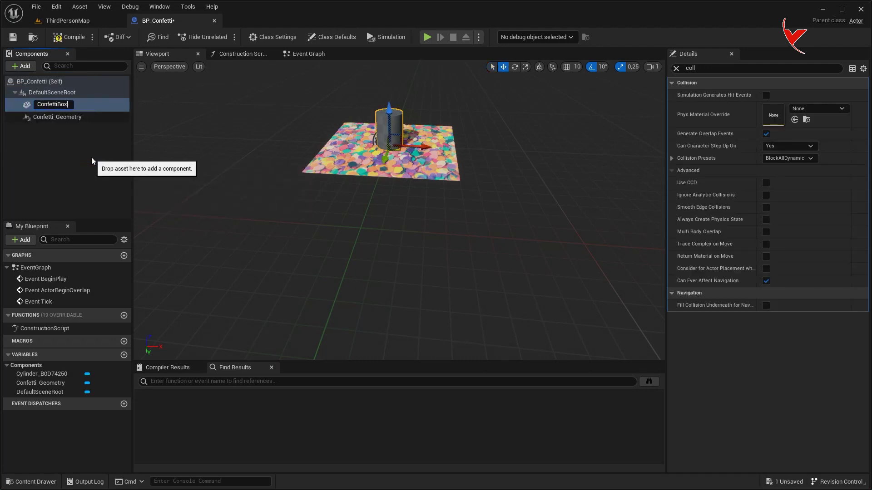
key(Return)
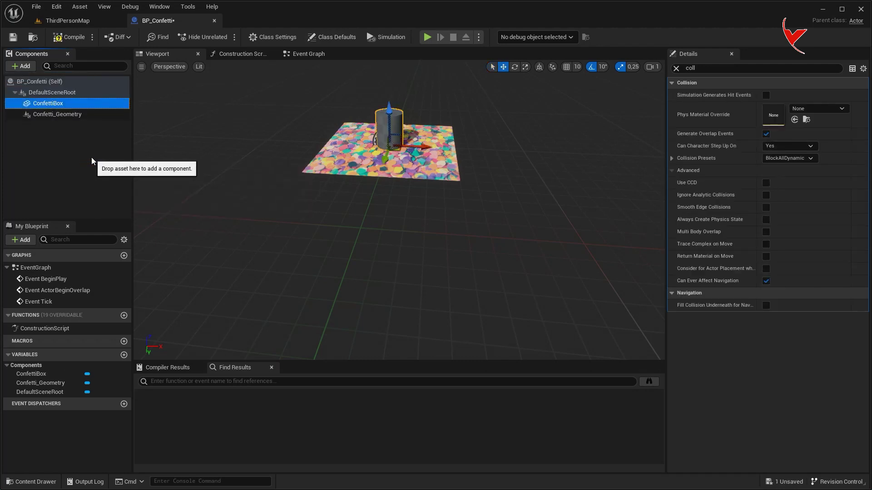
drag(68, 116, 67, 107)
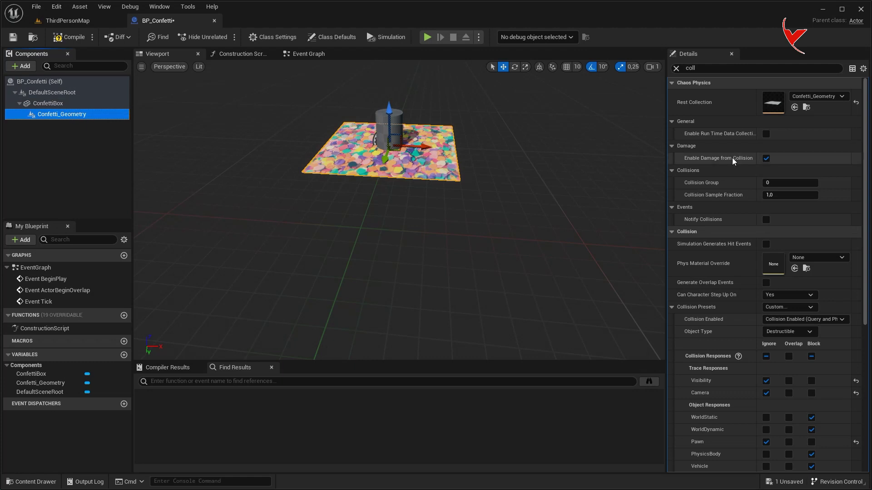
click(676, 68)
drag(391, 113, 396, 74)
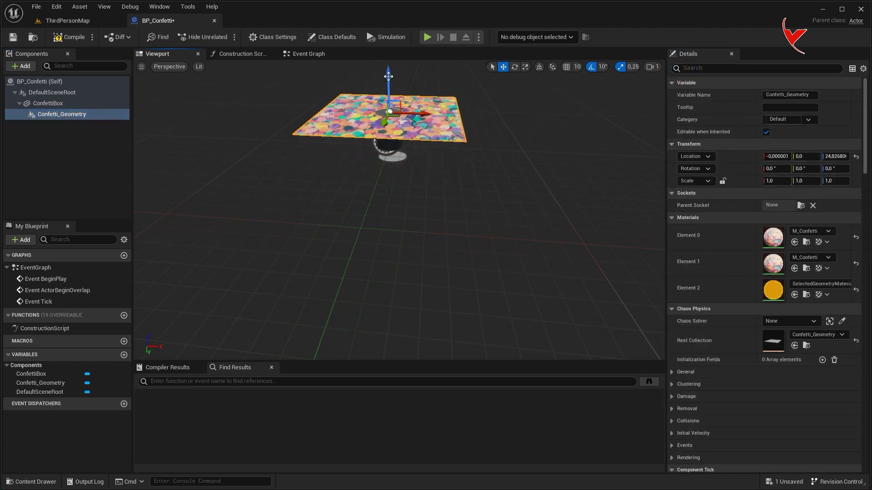
Add an Arrow component attached under ConfettiBox.
click(21, 66)
text(arro)
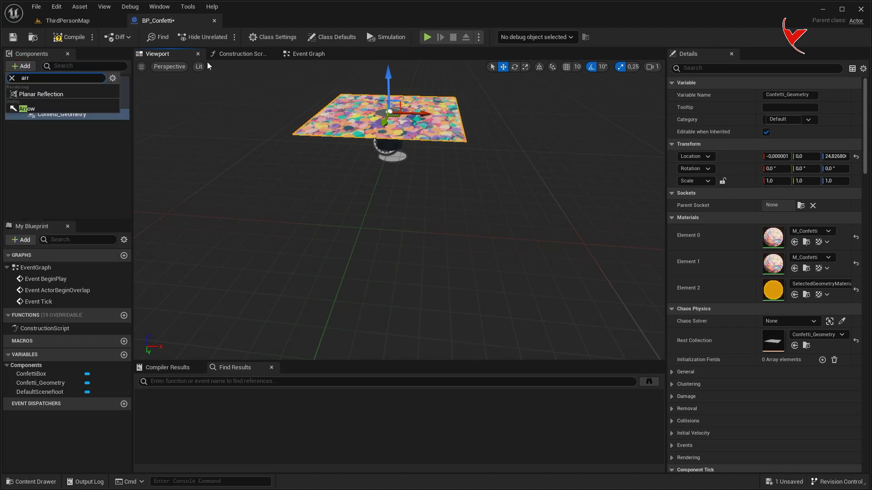
click(26, 94)
drag(50, 125, 58, 108)
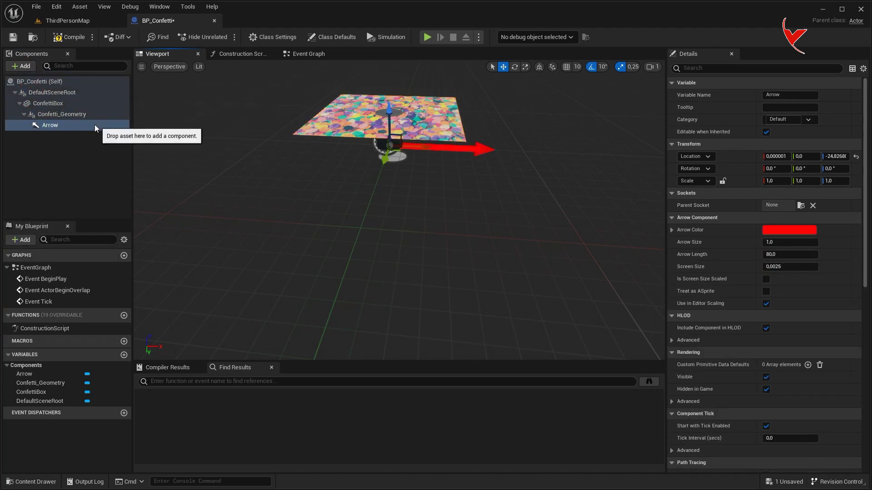
scroll(362, 222, up, 5)
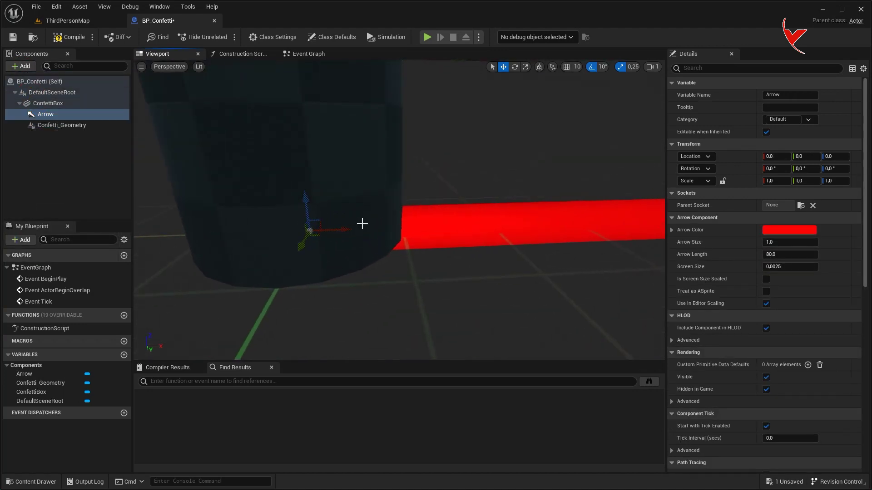
scroll(363, 225, down, 8)
Replace the level's loose cylinder and Confetti_Geometry actors with a placed BP_Confetti.
click(88, 21)
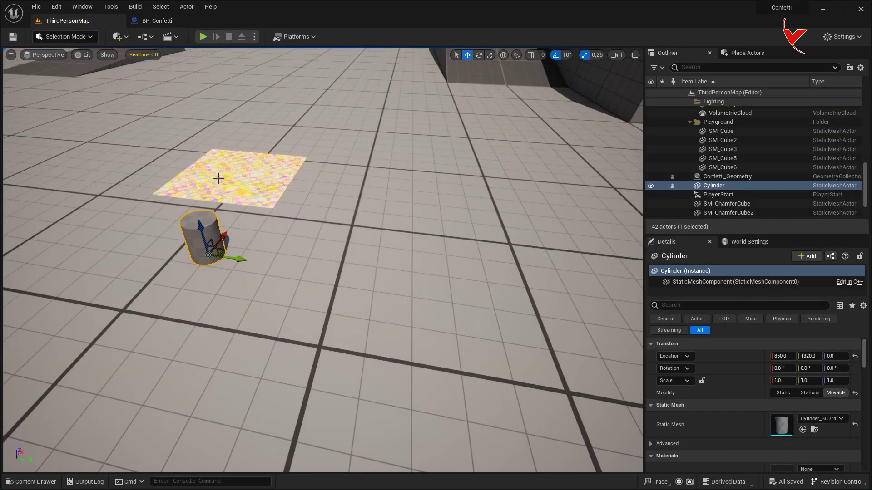
key(Delete)
click(229, 187)
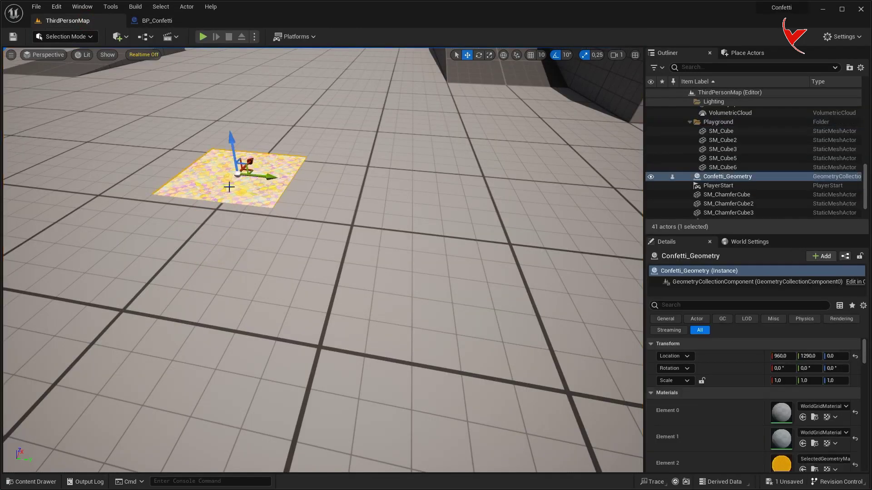
key(Delete)
key(ctrl+space)
drag(181, 367, 250, 209)
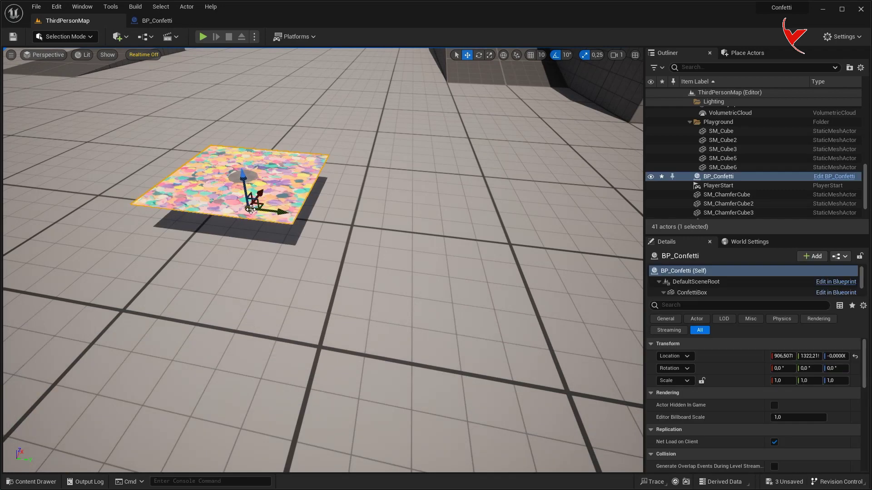
key(ctrl+space)
double_click(235, 377)
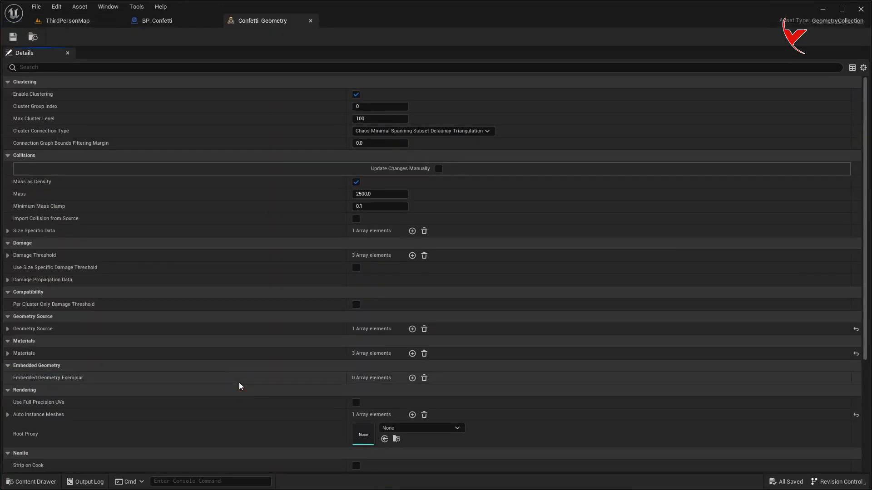
Switch Confetti_Geometry's size-specific collision shape from convex to box.
click(8, 231)
click(16, 243)
click(22, 269)
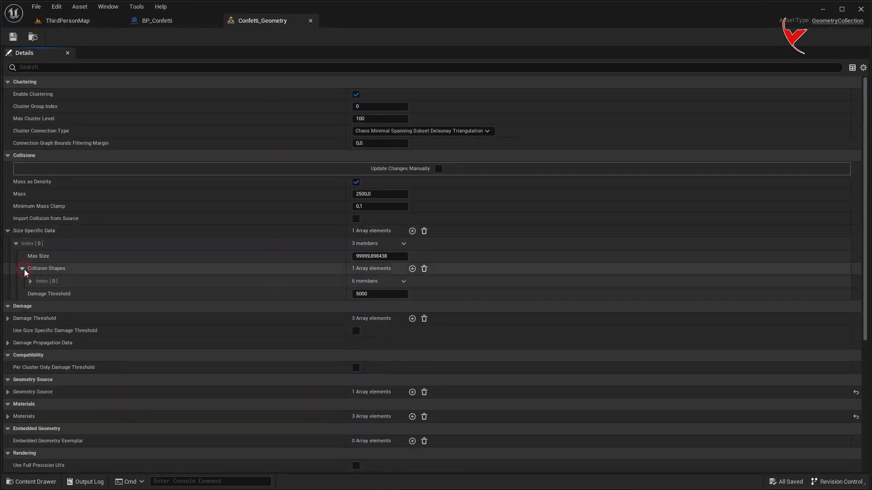
click(30, 281)
click(379, 306)
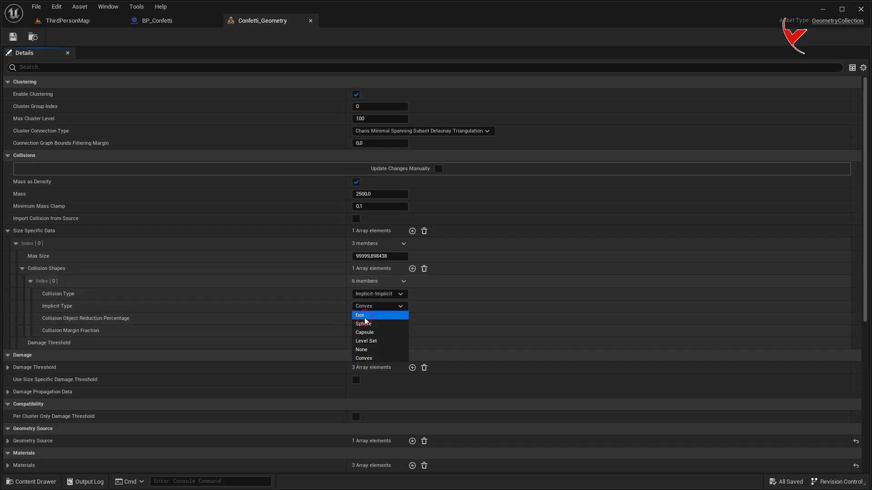
click(366, 317)
Enable Remove on Sleep with Sleep Min Max 3.0–6.0 and return to the level.
scroll(355, 367, down, 3)
scroll(370, 318, down, 3)
scroll(369, 324, down, 3)
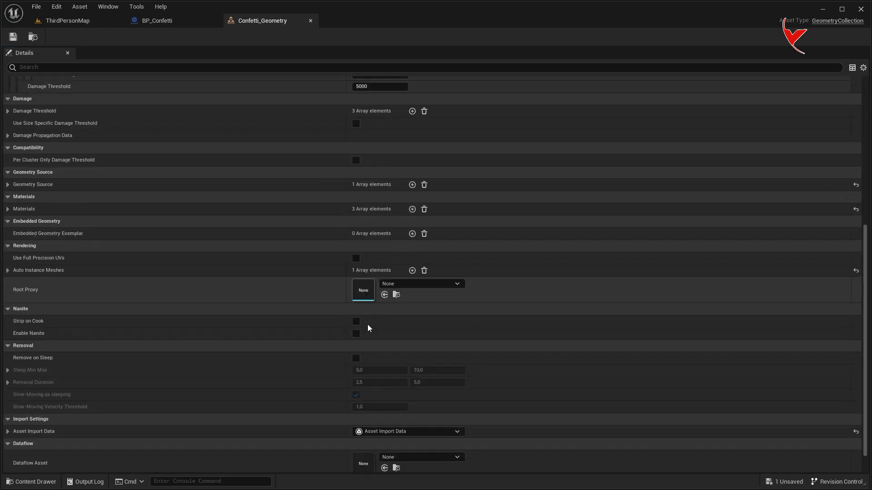
click(356, 358)
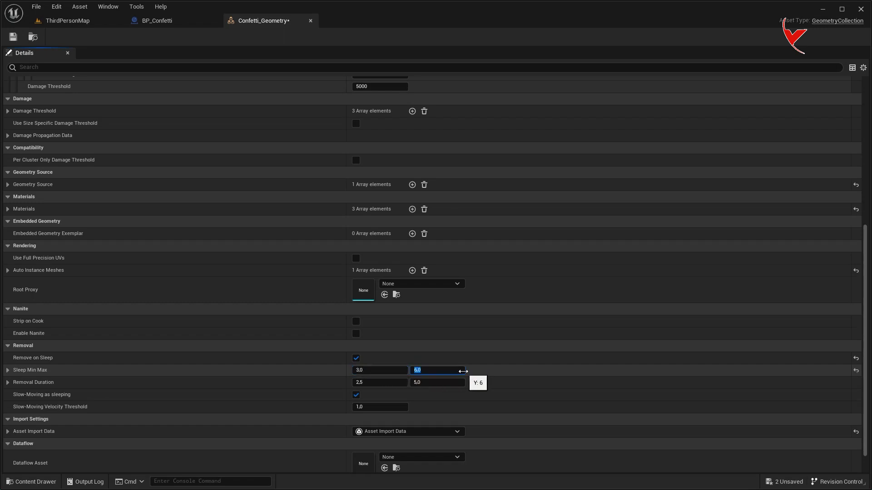
click(97, 22)
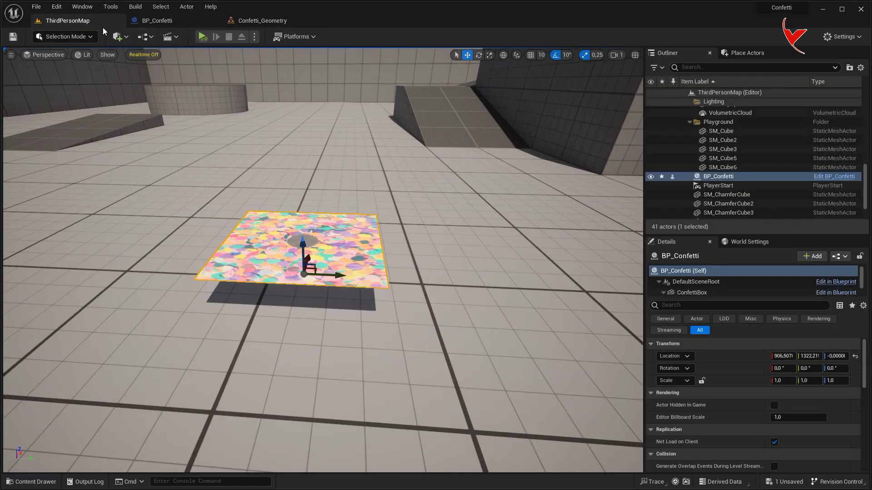
Create a ConfettiBomb Blueprint parented to FS_BombField_Prototype.
key(ctrl+space)
right_click(408, 376)
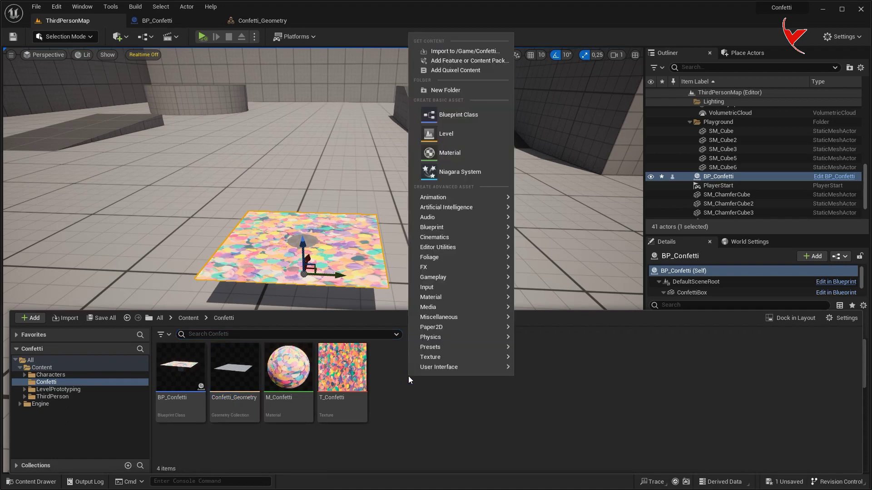
click(456, 116)
click(334, 305)
text(bomb)
click(375, 357)
click(513, 396)
text(ConfettiBom)
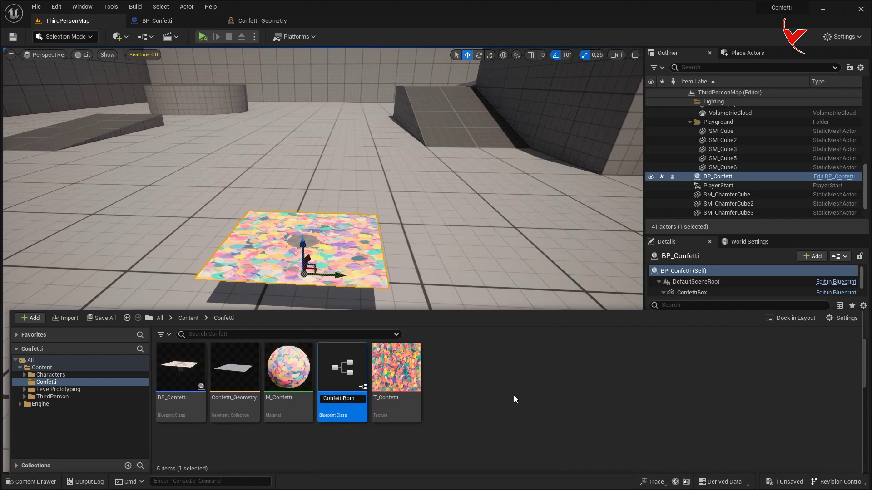
text(b)
key(Return)
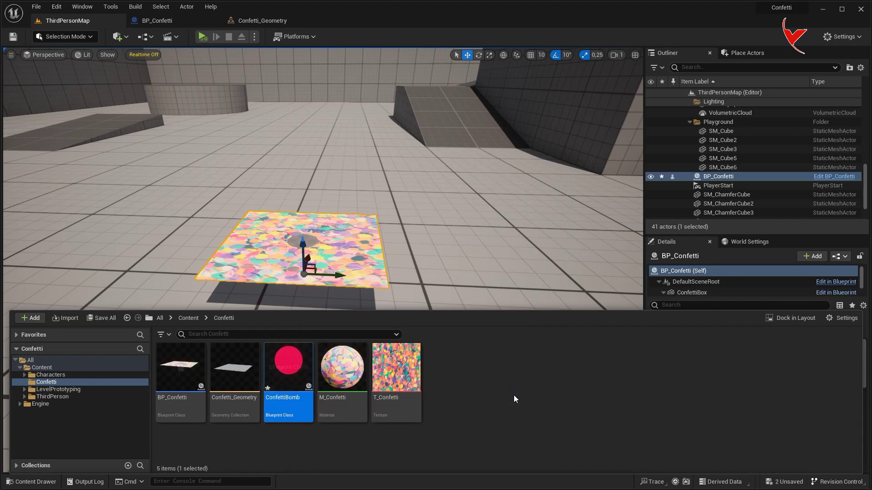
In ConfettiBomb, enable Use Bomb and set Bomb Size to 10.
double_click(293, 363)
scroll(342, 394, down, 2)
scroll(343, 394, down, 1)
scroll(343, 396, down, 4)
scroll(342, 398, down, 2)
scroll(342, 398, down, 2)
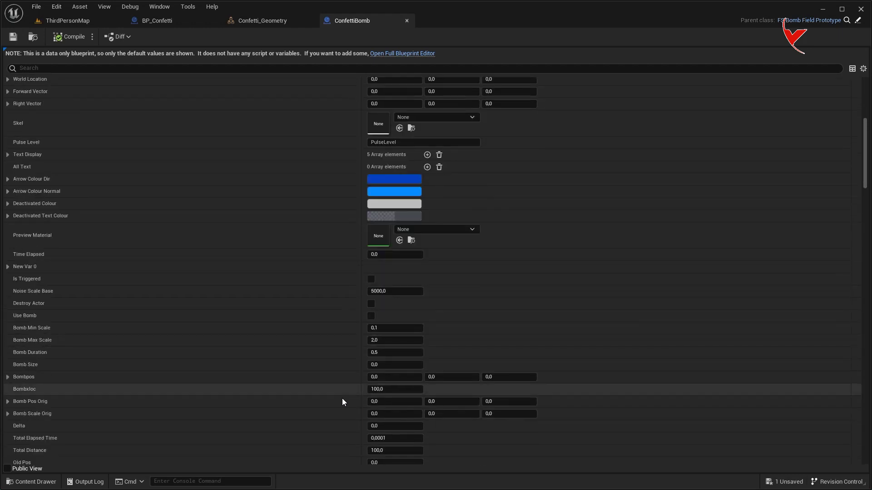
scroll(342, 399, down, 2)
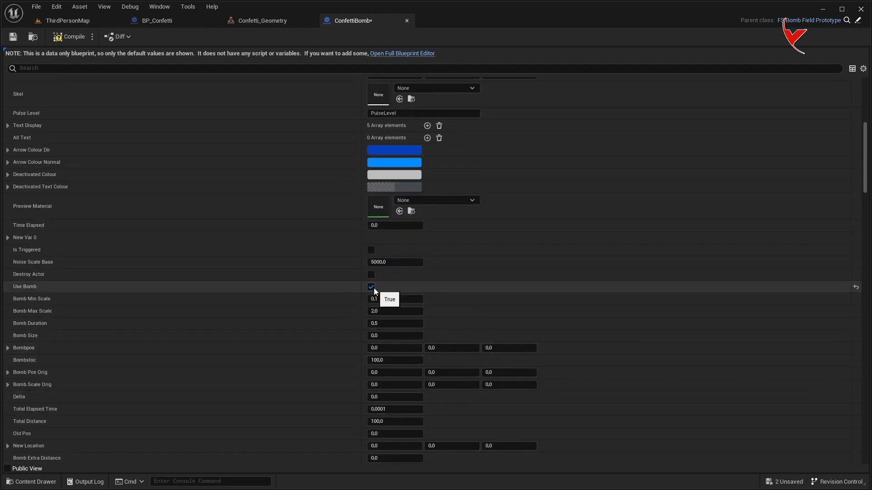
click(392, 336)
text(10)
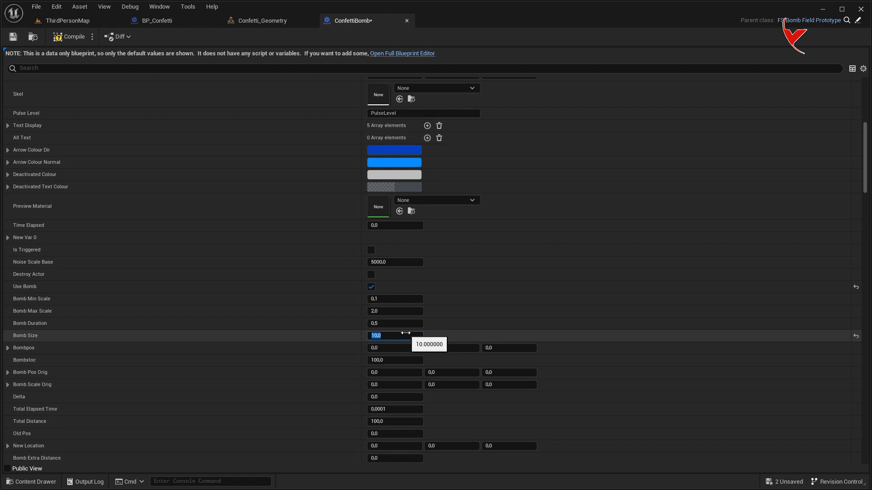
click(156, 20)
click(305, 53)
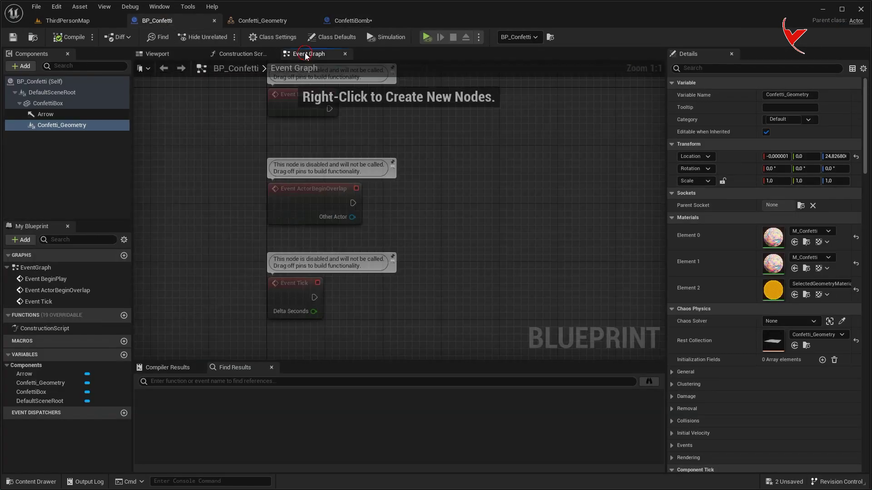
Replace the unused ActorBeginOverlap and Tick events with a custom event named ConfettiStart.
drag(363, 185, 467, 325)
key(Delete)
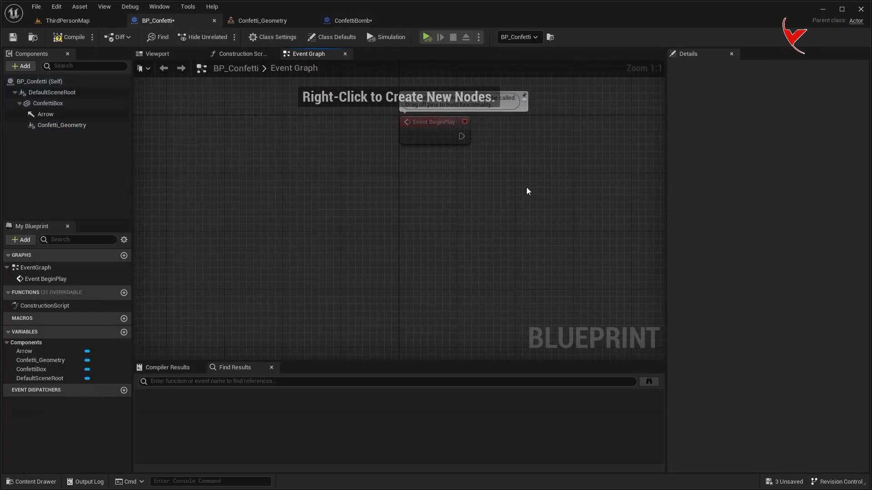
right_click(260, 125)
text(add c)
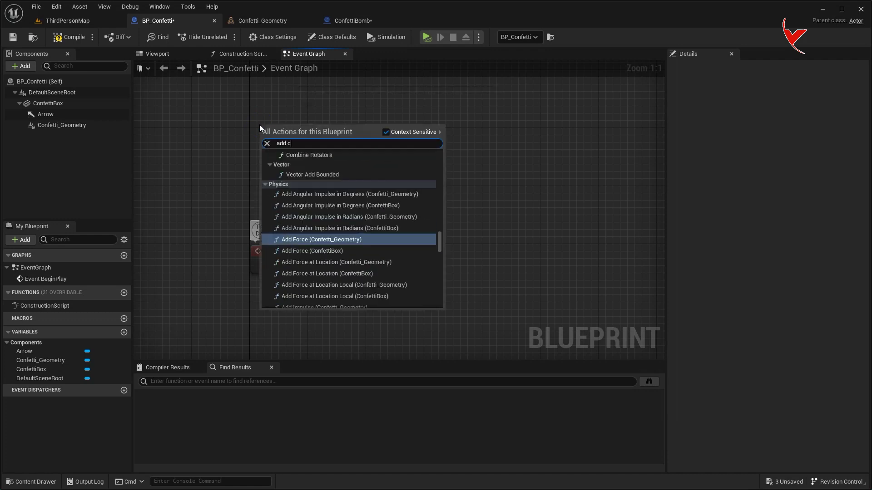
text(ustom)
click(316, 187)
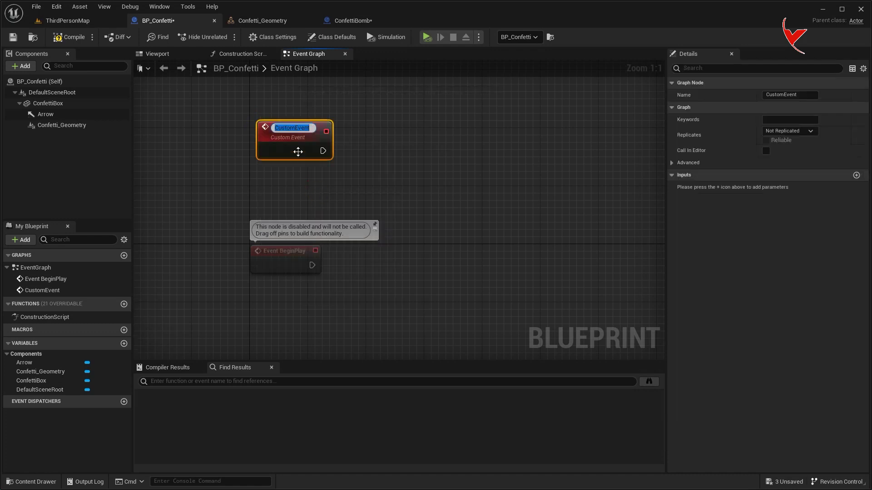
click(328, 140)
Spawn a ConfettiBomb actor from ConfettiStart and split its Spawn Transform into location, rotation and scale.
drag(376, 151, 376, 153)
text(spawn ac)
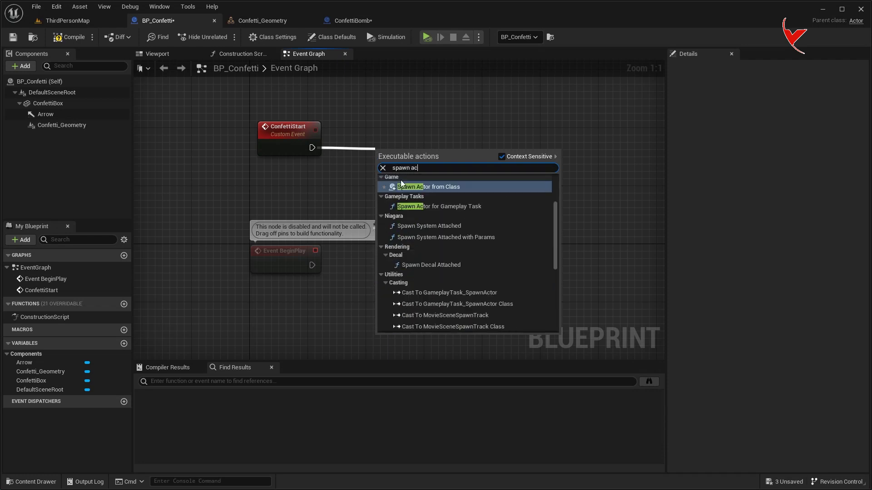
click(400, 187)
drag(380, 161, 394, 140)
key(ctrl+space)
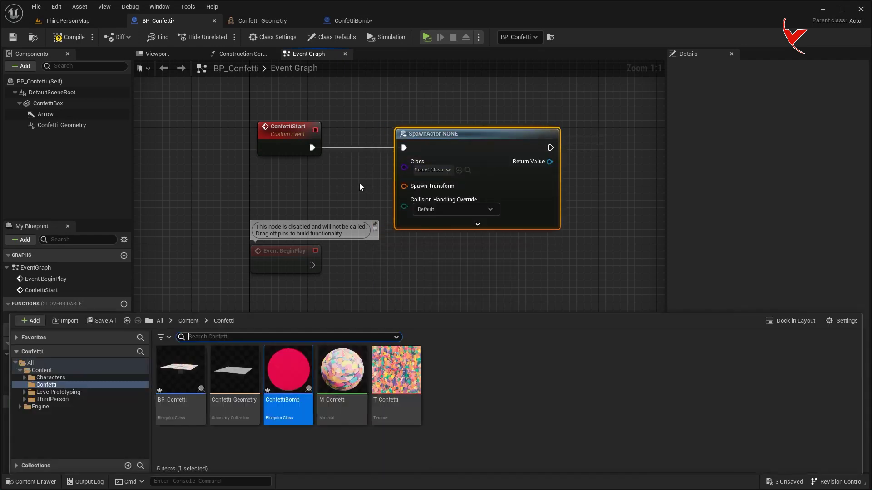
click(459, 170)
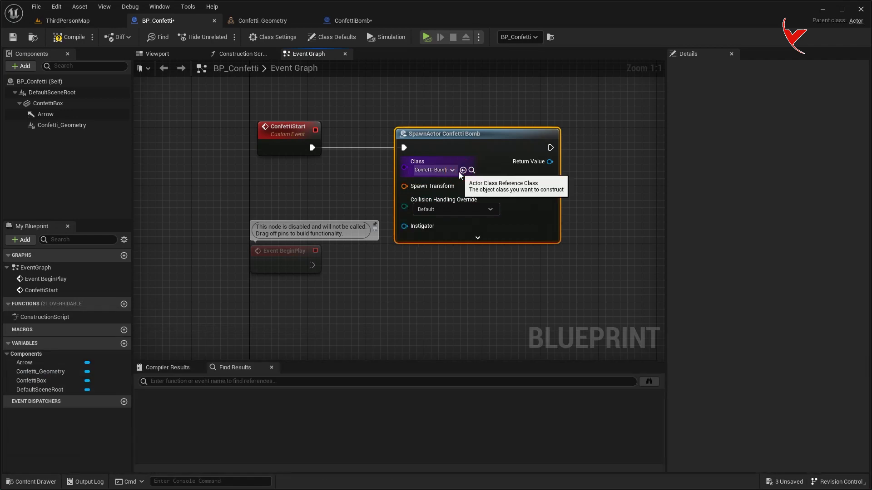
scroll(277, 206, down, 4)
drag(303, 136, 303, 234)
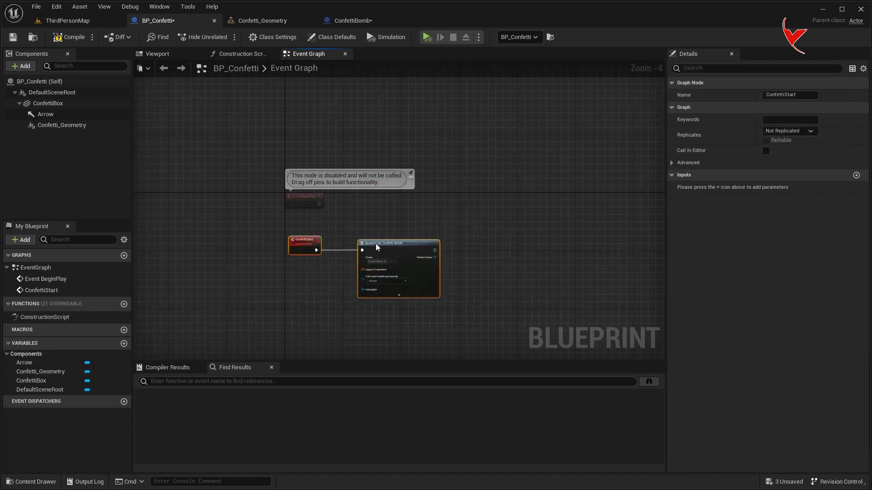
scroll(320, 214, up, 4)
right_click(449, 165)
click(468, 185)
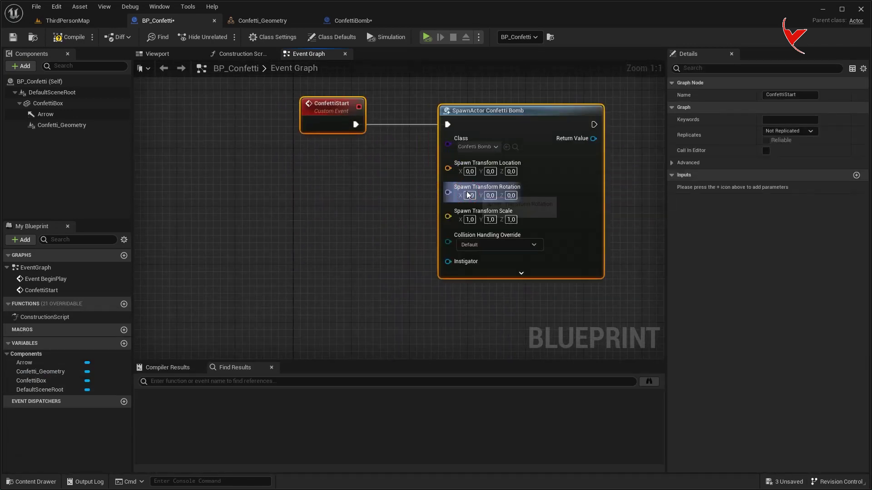
Add a Get World Location node and pull a wire from its result.
right_click(257, 206)
text(get worl)
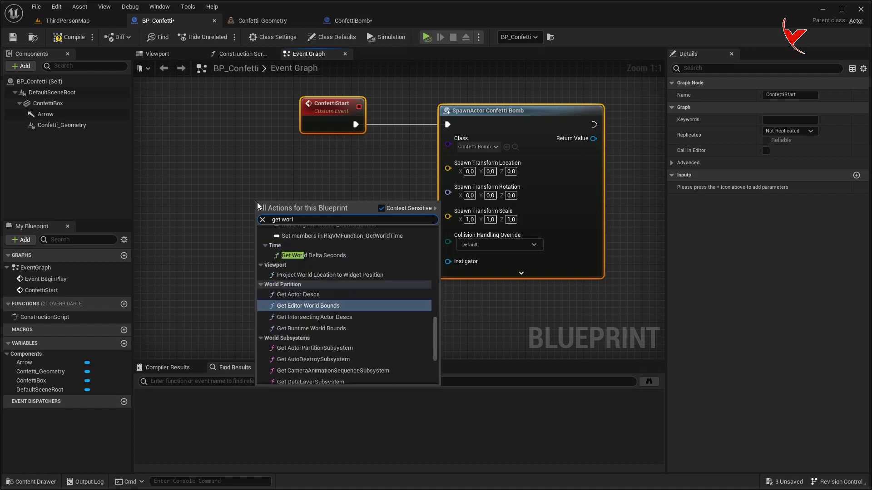
text(d loca)
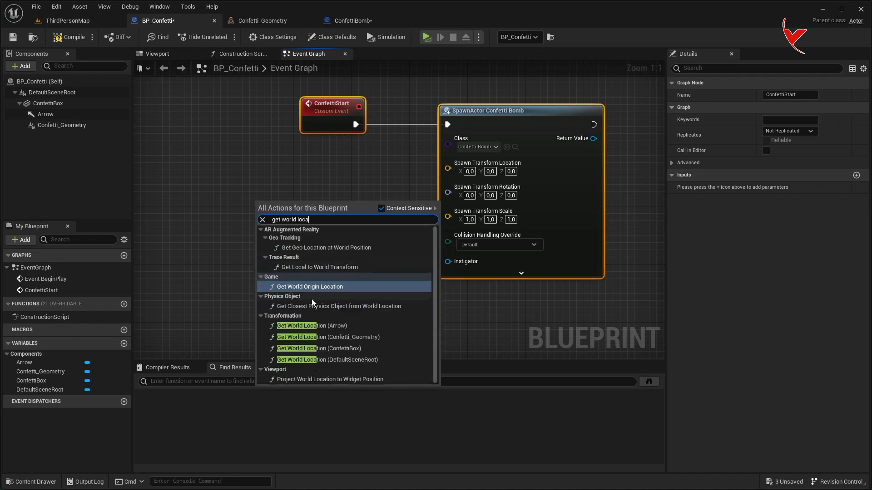
click(312, 326)
drag(281, 205, 204, 206)
drag(264, 226, 306, 225)
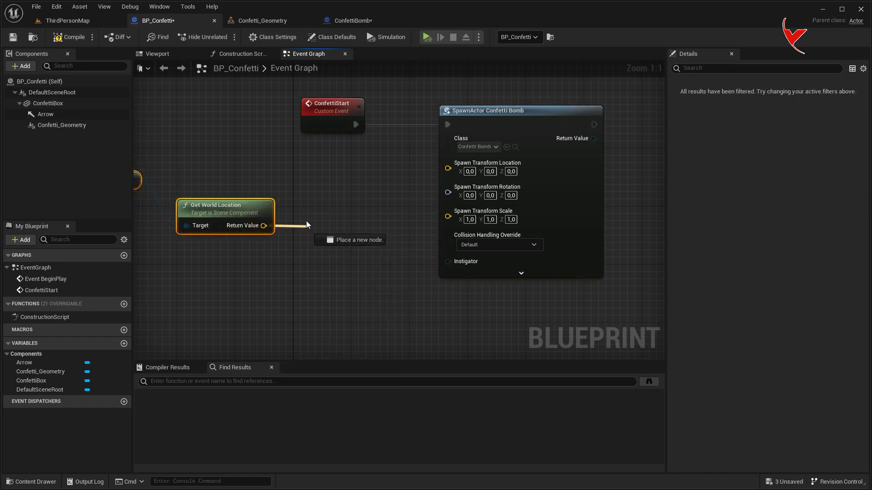
Offset the world location with a vector add node and feed it into the spawn location.
click(336, 275)
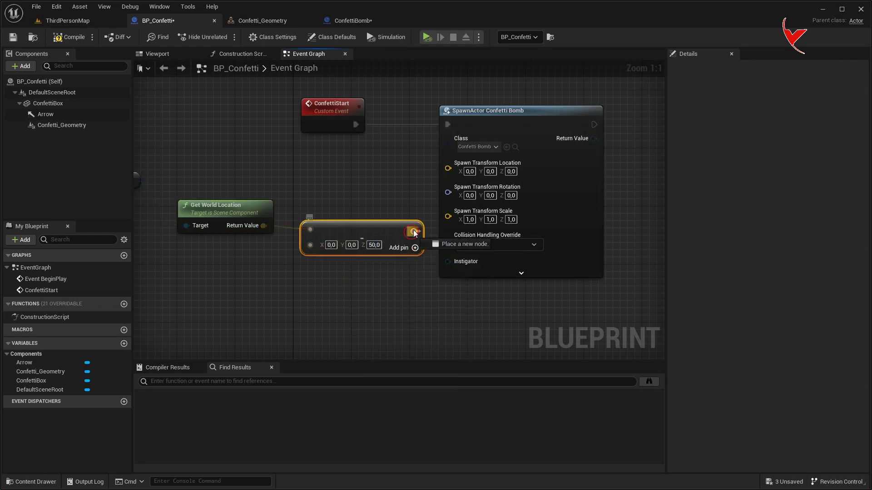
drag(450, 169, 449, 168)
click(424, 213)
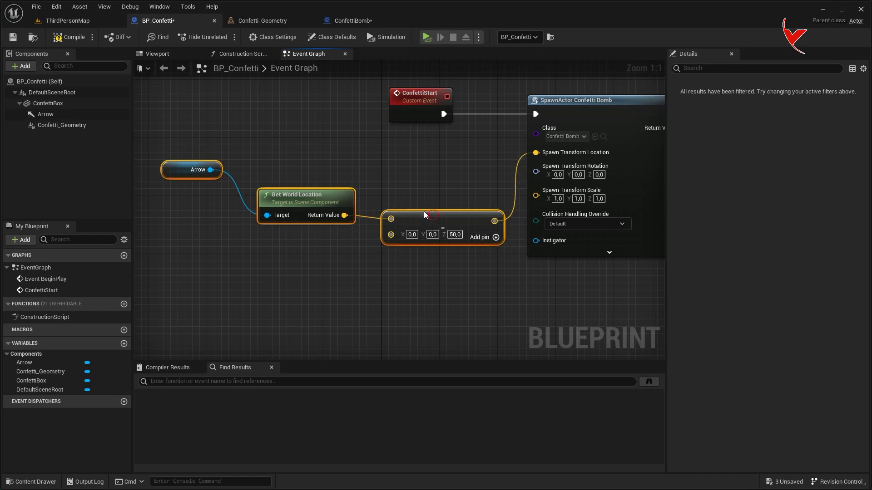
right_drag(457, 143, 233, 154)
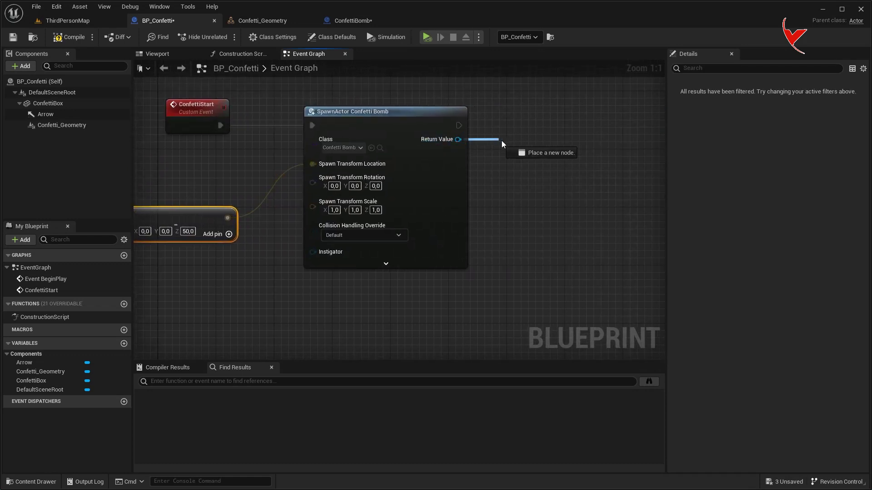
Hide the spawned bomb with Set Actor Hidden In Game.
drag(457, 140, 501, 141)
text(set actor hid)
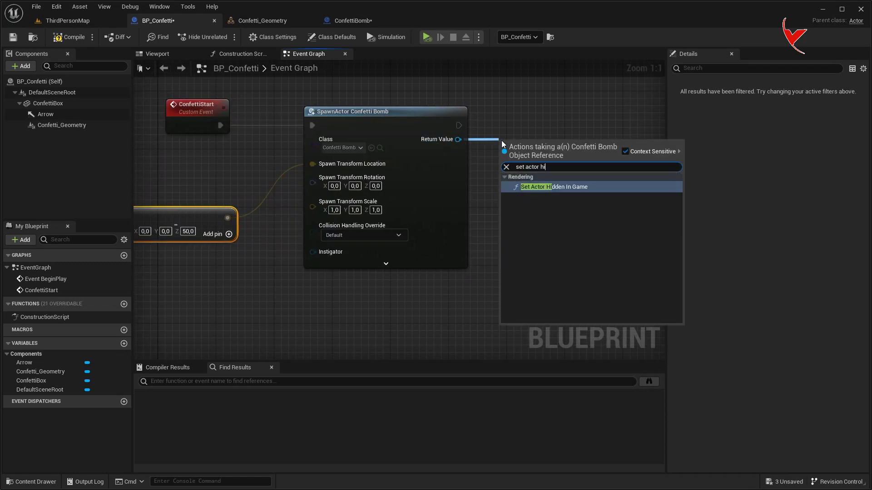
key(Return)
click(550, 154)
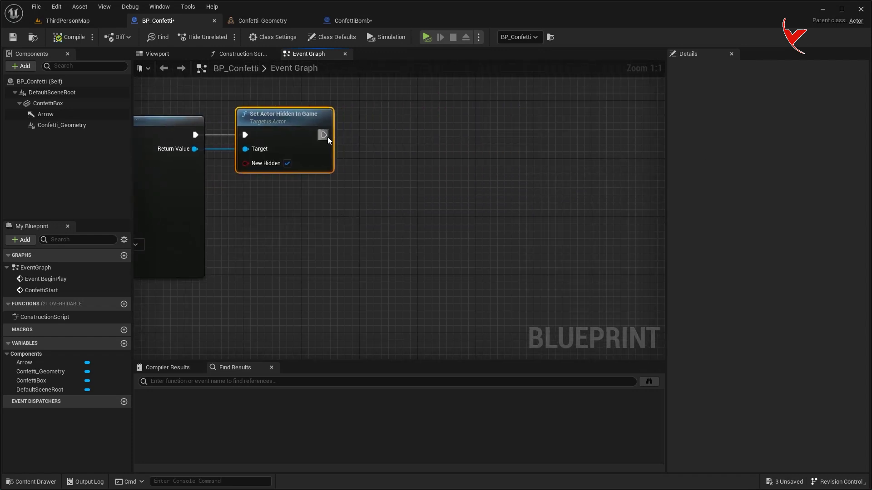
Add a 2-second Delay after hiding the bomb.
drag(373, 135, 373, 134)
text(delay)
key(Return)
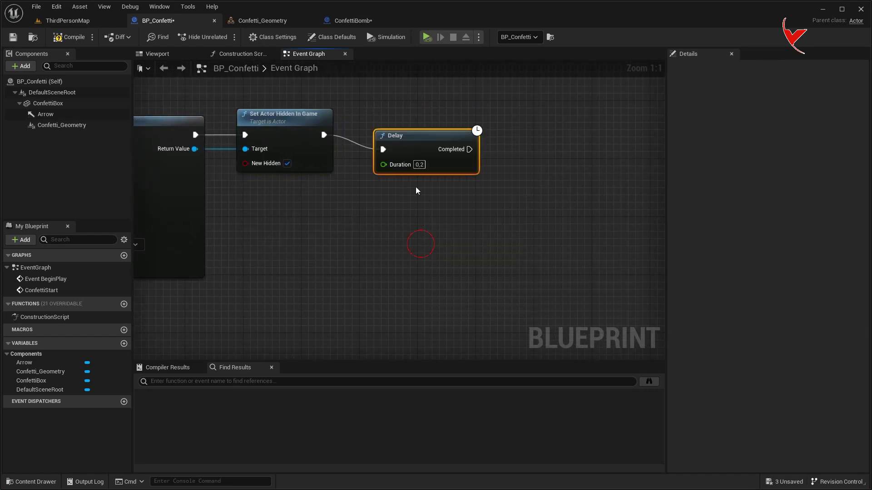
click(412, 150)
text(2)
key(Return)
Destroy the spawned bomb after the delay, routing its wire through reroute points.
mouse_move(194, 149)
mouse_down()
mouse_move(375, 190)
mouse_move(532, 159)
mouse_move(564, 130)
mouse_up()
key(Return)
drag(464, 137, 542, 142)
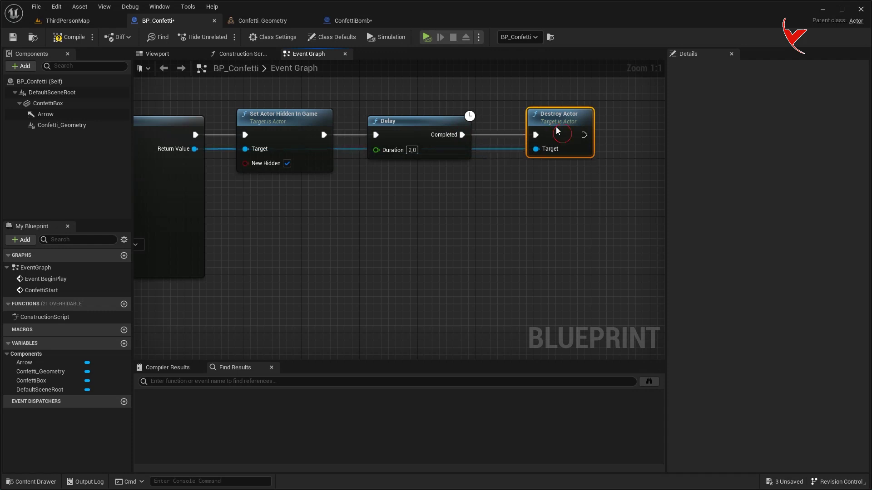
double_click(357, 149)
double_click(361, 182)
drag(361, 182, 255, 207)
Call Confetti Start from Event BeginPlay, then return to the ThirdPersonMap level.
scroll(258, 207, down, 1)
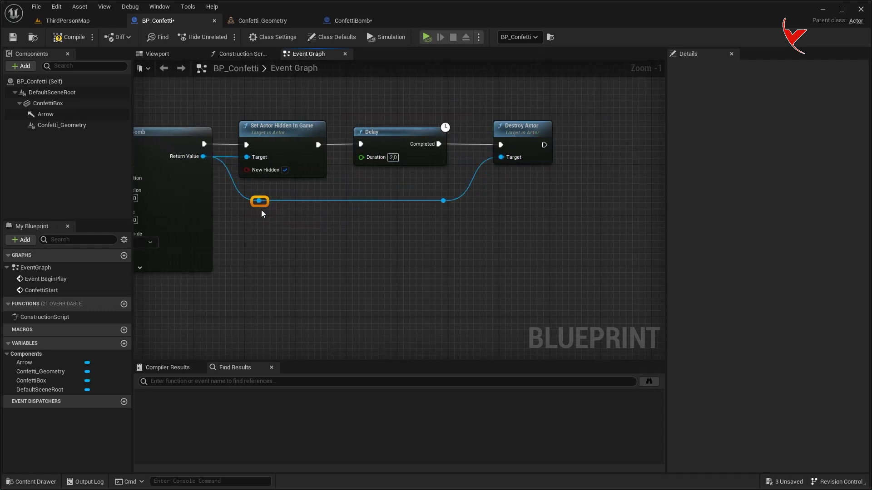
right_drag(261, 214, 486, 231)
scroll(421, 231, down, 2)
right_drag(311, 110, 312, 205)
scroll(242, 176, up, 3)
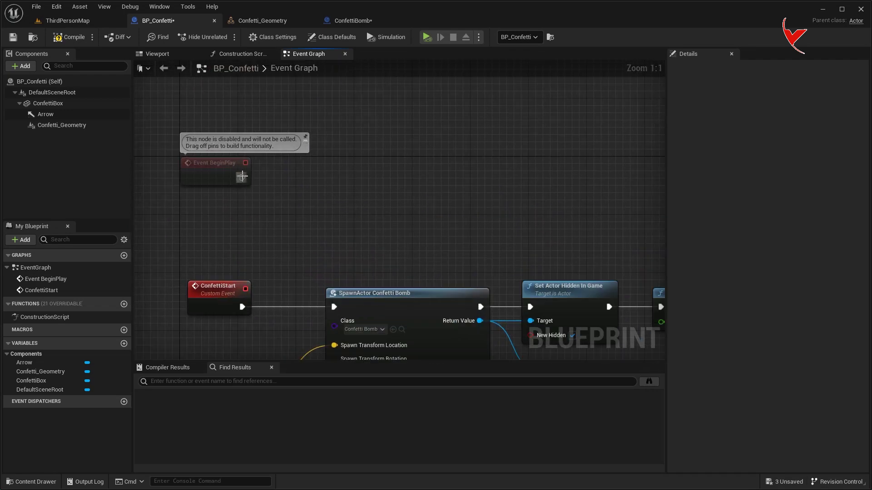
drag(242, 176, 322, 176)
text(confett)
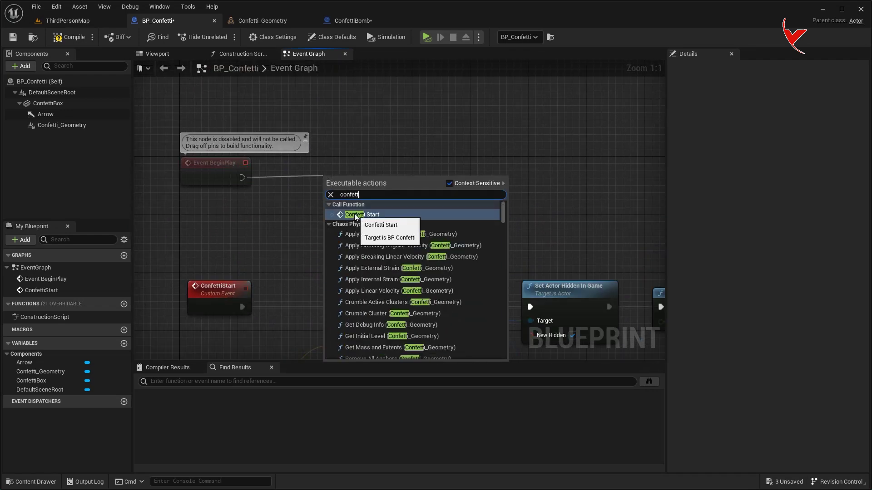
click(355, 215)
click(80, 23)
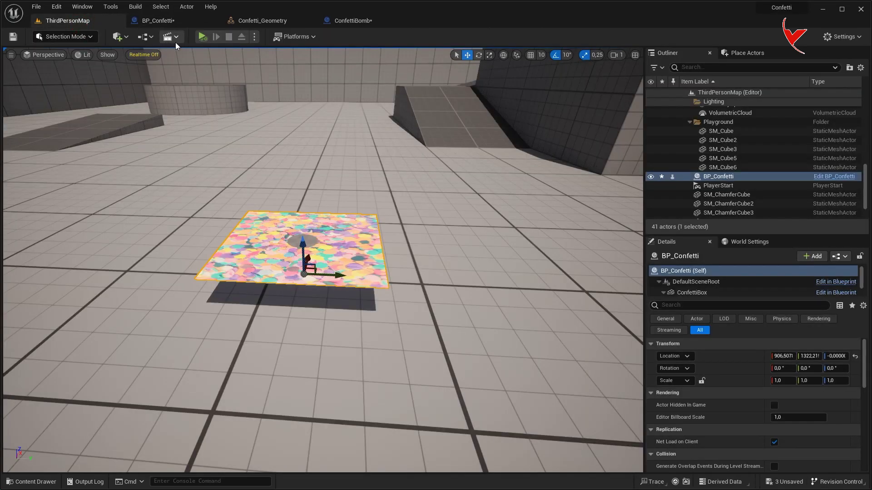
Simulate the level to watch the confetti burst, then stop the simulation.
click(204, 37)
right_drag(305, 174, 305, 174)
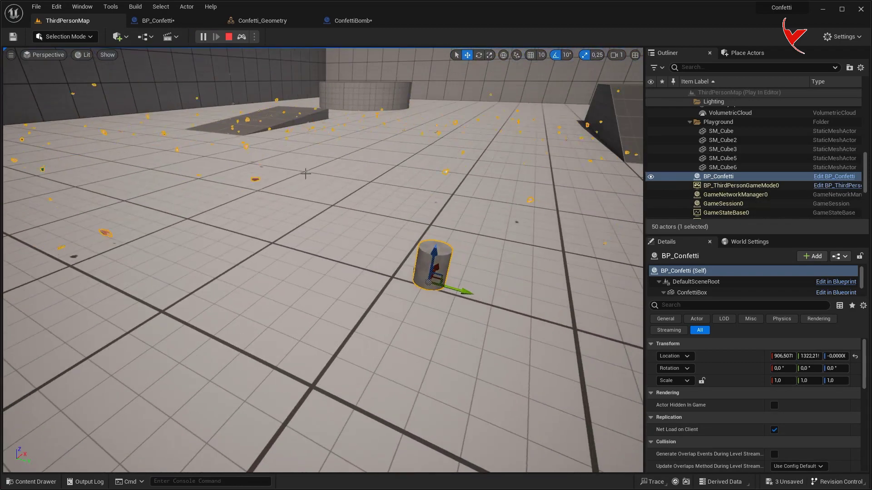
click(306, 162)
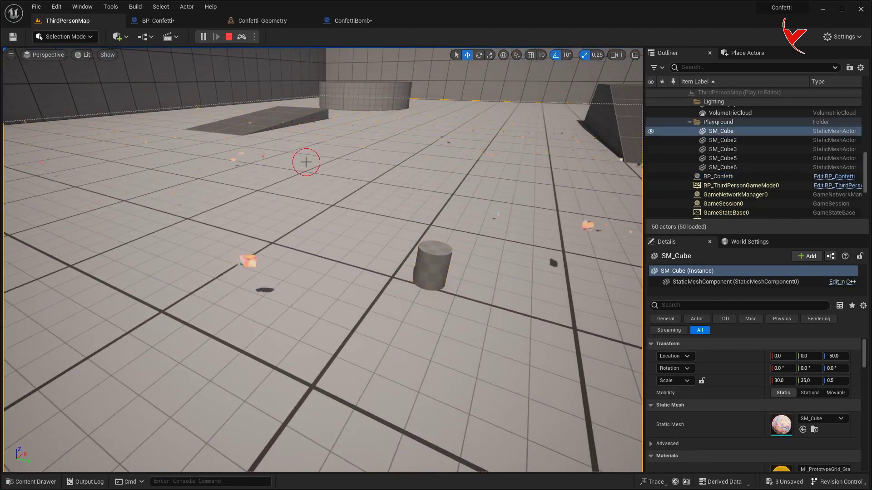
right_drag(307, 164, 313, 146)
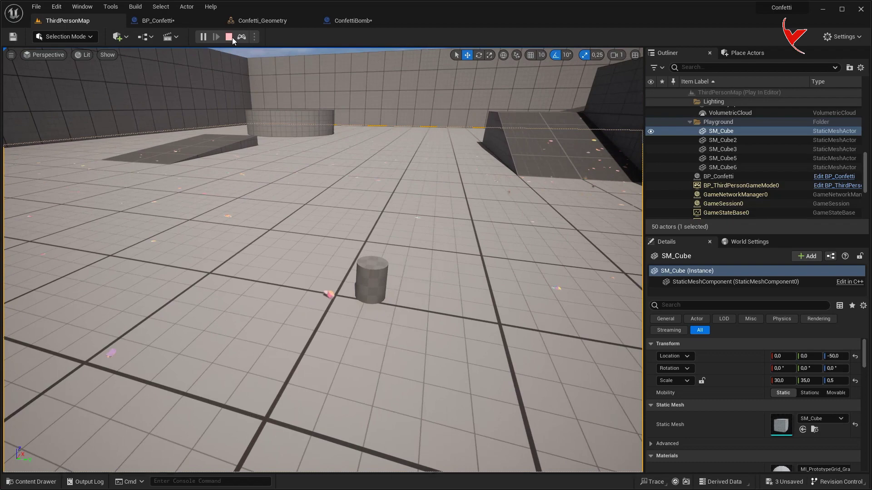
click(233, 38)
Play in the selected viewport, walking the character through the confetti, then open ConfettiBomb.
click(251, 37)
click(277, 64)
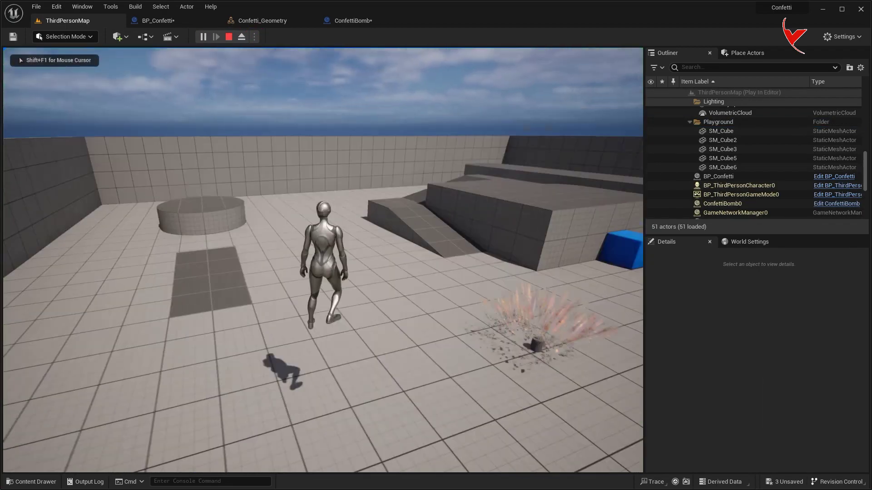
key(s)
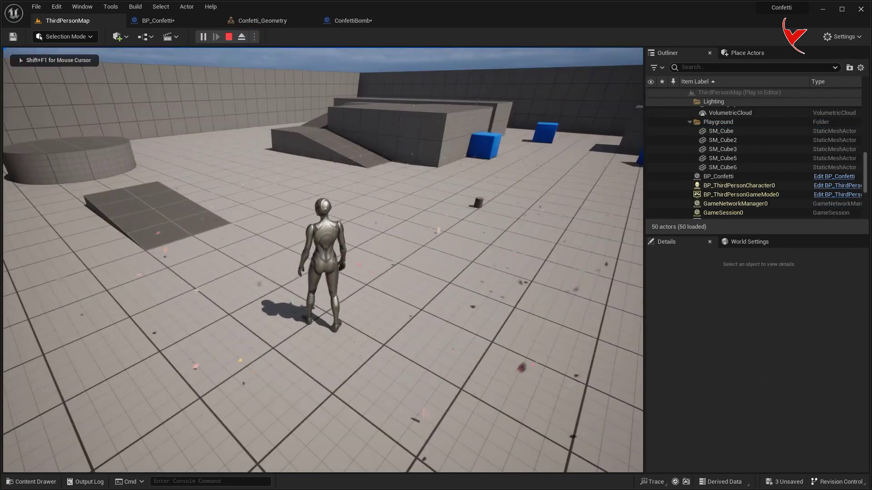
key(Escape)
click(356, 20)
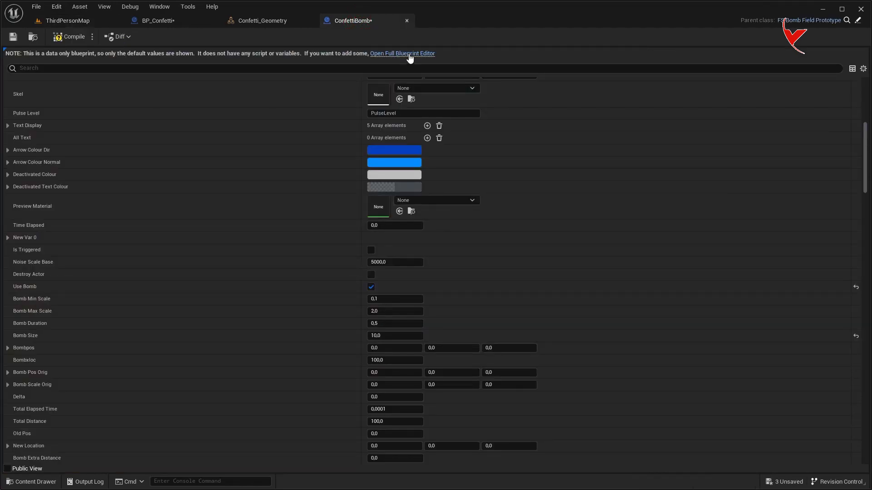
Set the ConfettiBomb bomb component's Collision Presets to Custom in the full Blueprint editor.
click(410, 54)
click(75, 168)
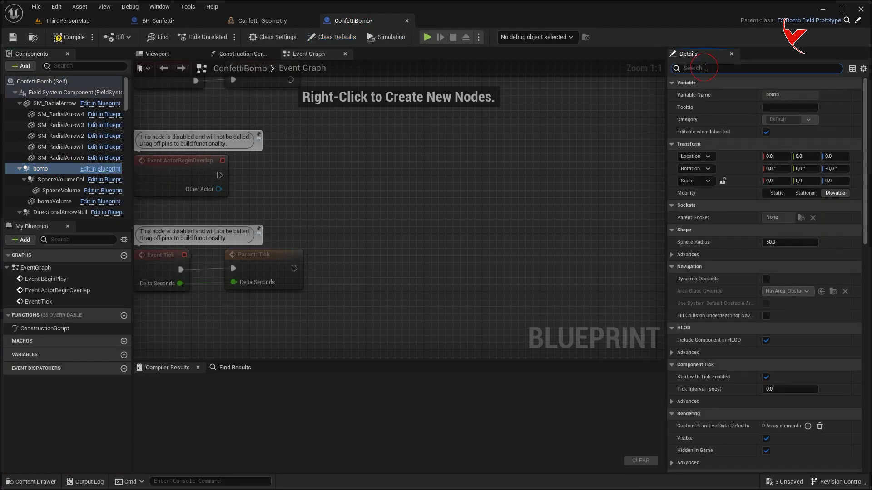
text(coll)
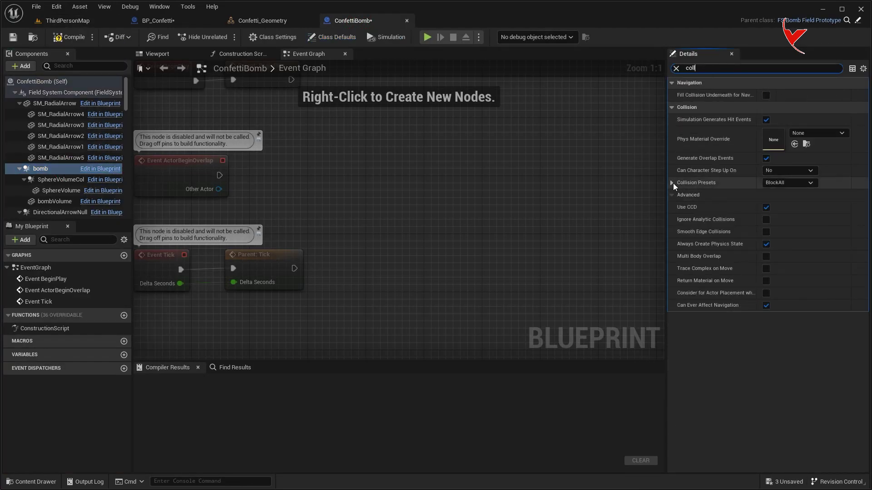
click(672, 184)
click(789, 183)
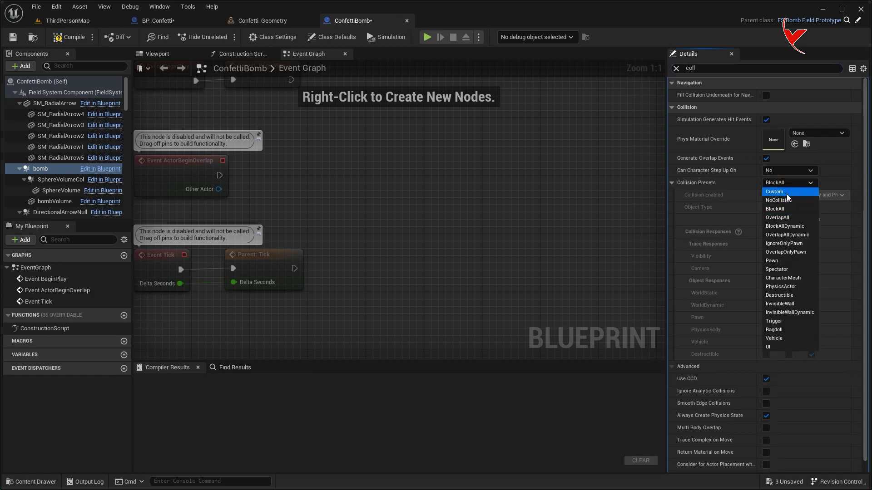
click(787, 192)
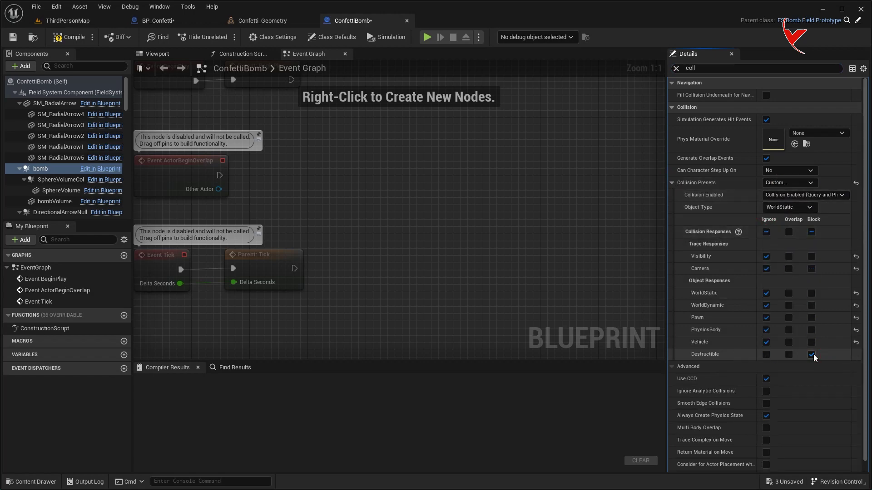
Play-test the ThirdPersonMap level and stop the session.
click(68, 20)
click(204, 37)
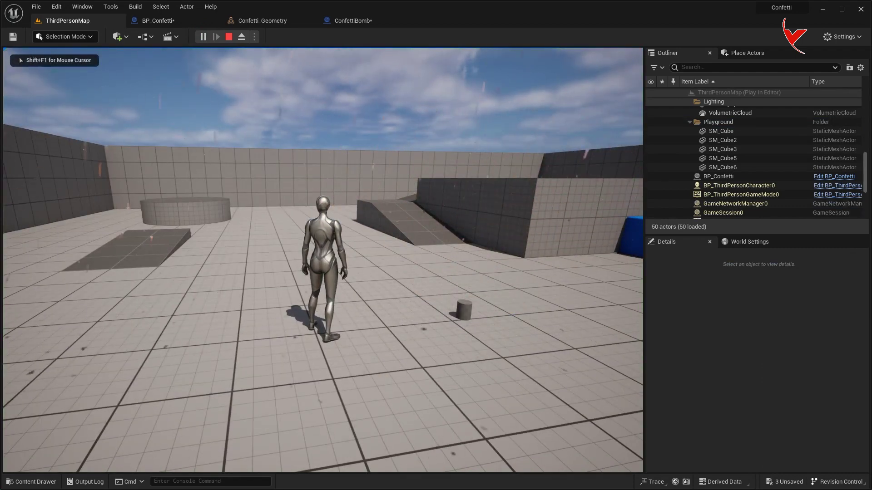
key(Escape)
Insert Set Hidden in Game on Confetti Geometry between Event BeginPlay and Confetti Start.
click(168, 16)
drag(110, 126, 191, 204)
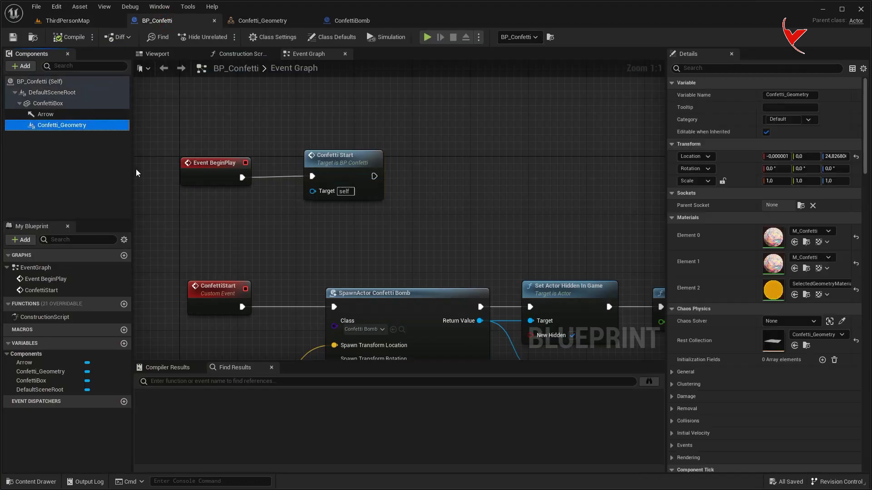
click(367, 156)
drag(367, 156, 534, 156)
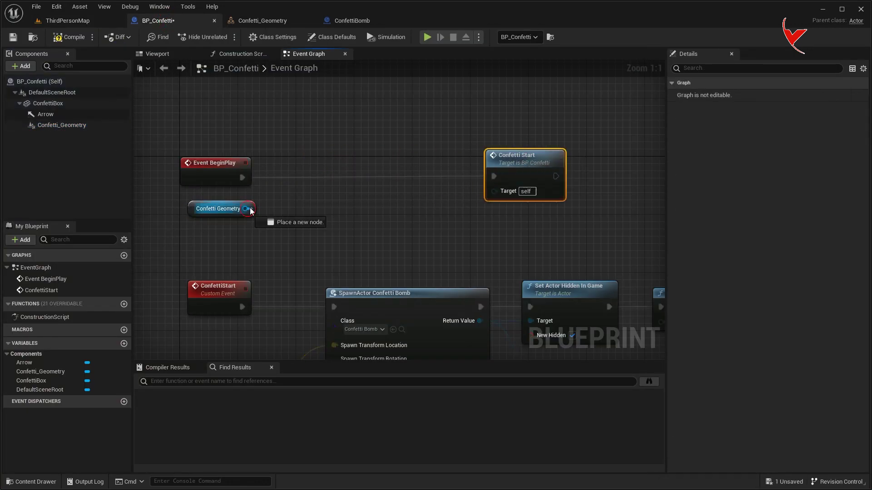
drag(246, 208, 296, 186)
text(set hidd)
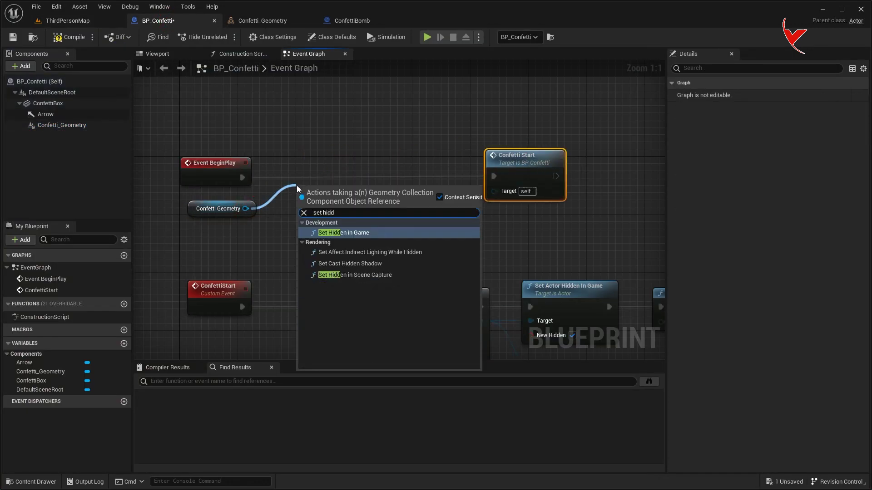
key(Return)
drag(335, 190, 349, 162)
drag(402, 177, 482, 181)
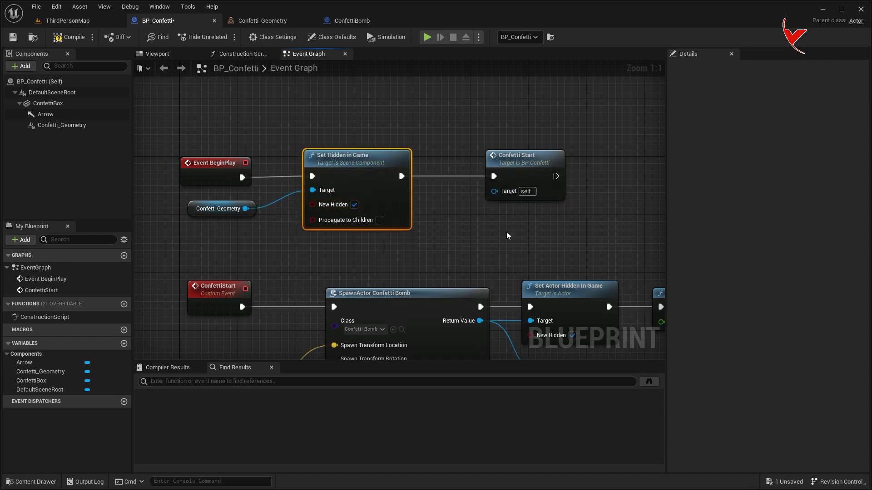
Add a second Confetti Geometry reference near the Delay and Destroy Actor nodes.
right_drag(507, 236, 260, 164)
drag(61, 125, 425, 287)
scroll(500, 275, down, 1)
Make room and insert a Sequence node after Set Actor Hidden in Game.
scroll(500, 275, down, 1)
drag(402, 184, 492, 270)
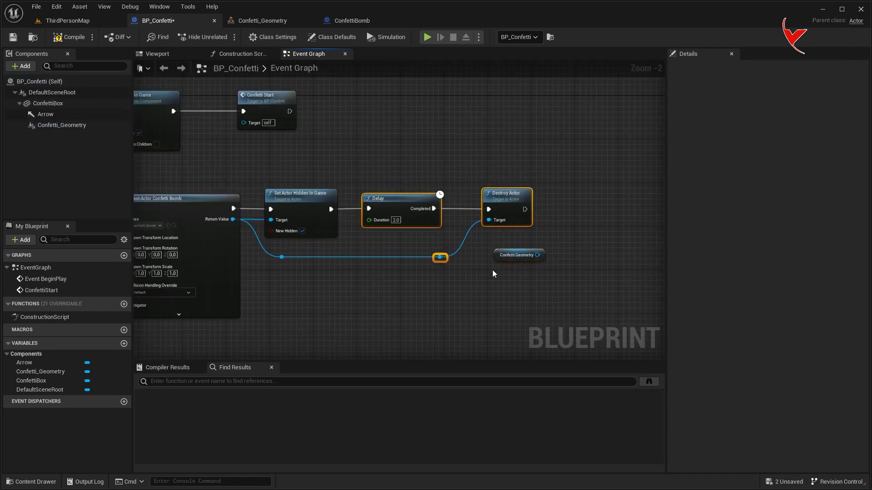
drag(507, 201, 608, 203)
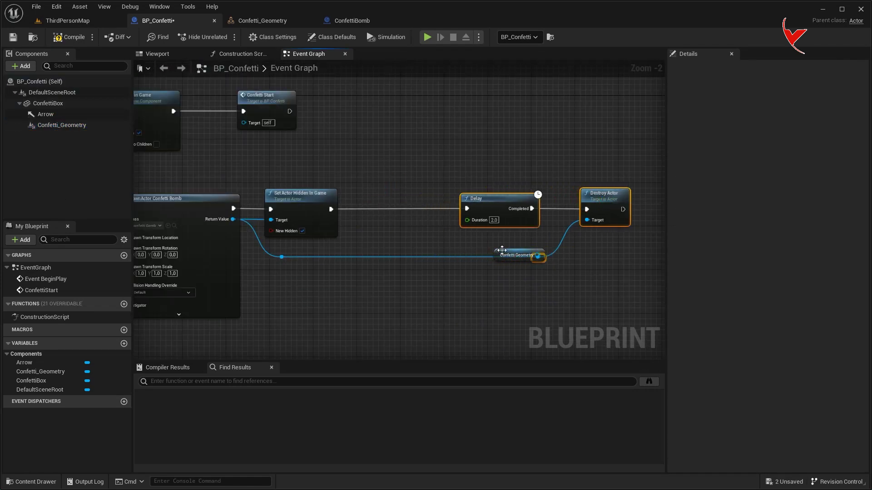
drag(502, 250, 360, 303)
scroll(357, 303, up, 1)
scroll(357, 303, up, 1)
drag(331, 183, 377, 183)
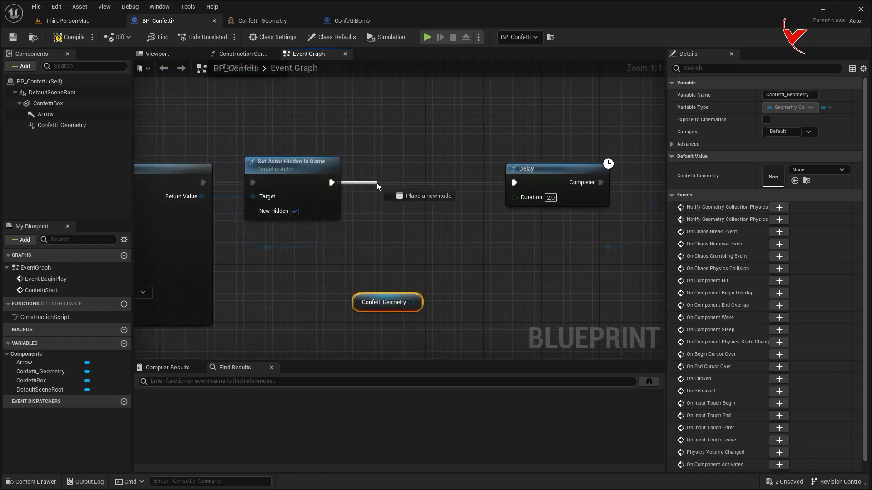
text(seq)
key(Return)
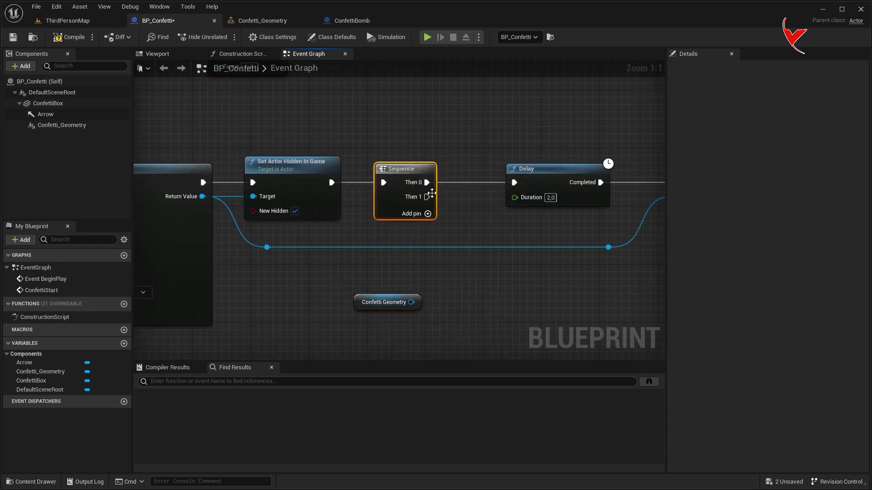
Add a Delay on the Sequence's second output, beside Confetti Geometry.
drag(428, 196, 500, 271)
text(delay)
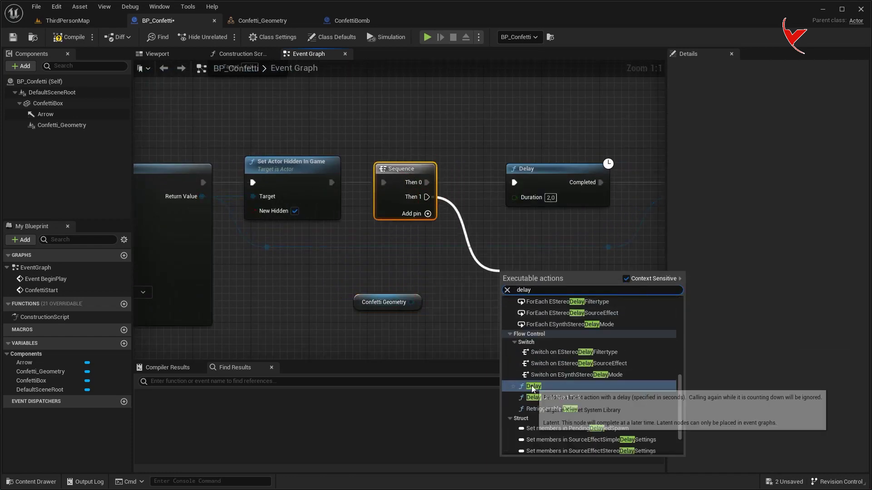
click(533, 387)
right_drag(436, 319, 338, 218)
mouse_move(263, 203)
mouse_down()
mouse_move(383, 260)
mouse_move(397, 246)
mouse_up()
right_drag(398, 246, 263, 283)
Unhide Confetti Geometry with Set Hidden in Game after the Delay, set to 1,1 seconds.
drag(312, 283, 410, 256)
text(set hid)
key(Return)
drag(356, 221, 430, 221)
click(307, 237)
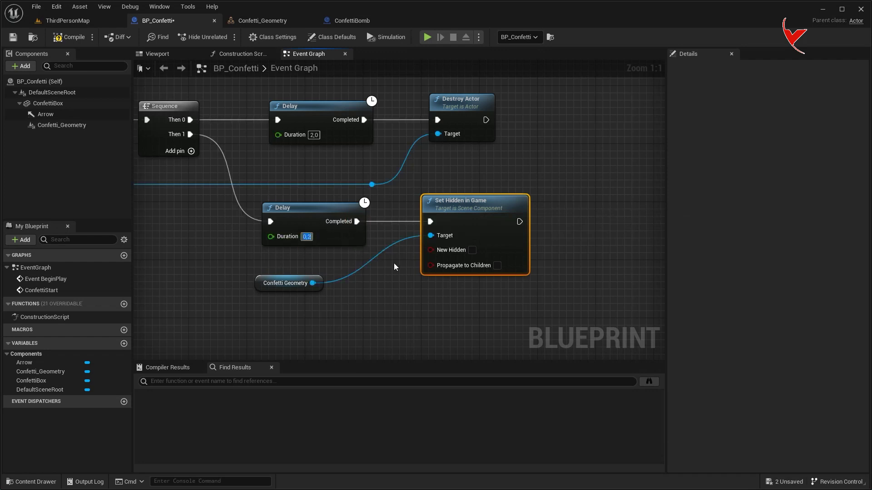
text(1,1)
key(Return)
Add a 10-second Delay after Set Hidden in Game.
right_drag(394, 263, 405, 231)
drag(423, 228, 480, 227)
text(delay)
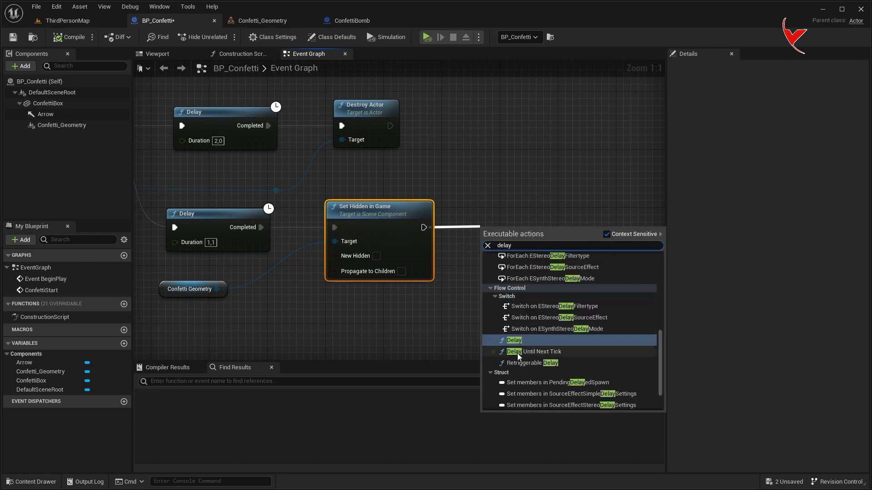
key(Return)
click(523, 242)
text(1,0)
key(Return)
Destroy the Confetti Geometry component after that delay, then switch to the level to play.
right_drag(506, 175, 322, 166)
mouse_move(61, 125)
mouse_down()
mouse_move(421, 279)
mouse_move(484, 226)
mouse_up()
text(destroy)
click(522, 273)
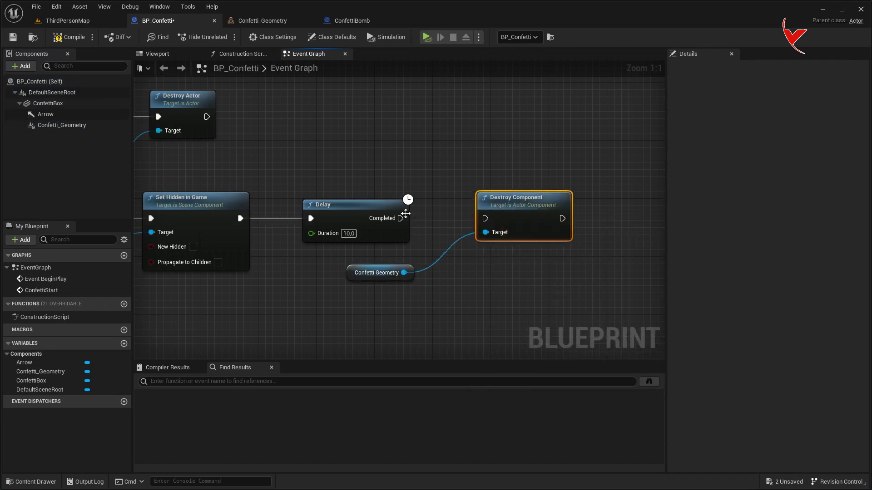
click(86, 20)
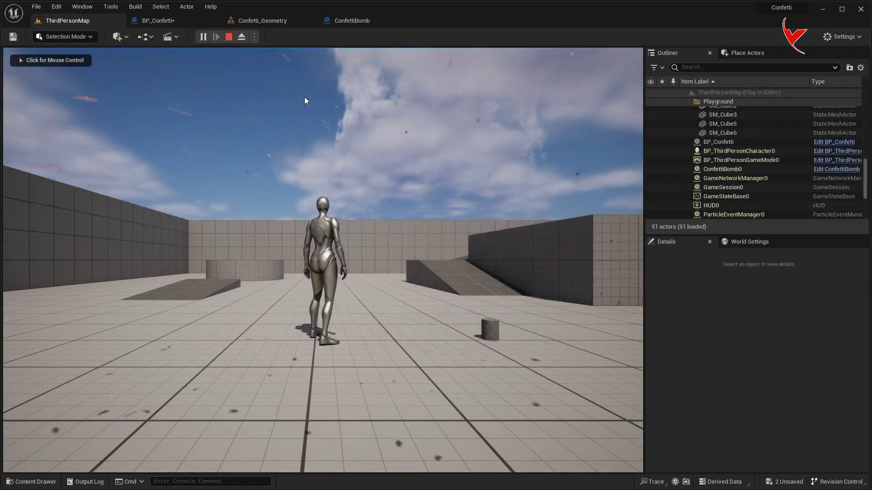
Walk the character toward the ramp in the playtest, then return to BP_Confetti's Event Graph.
click(304, 97)
key(w)
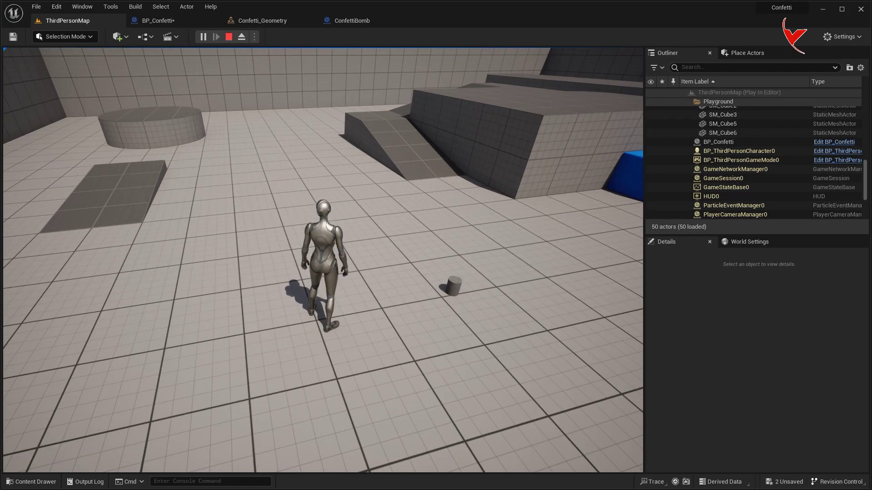
click(164, 21)
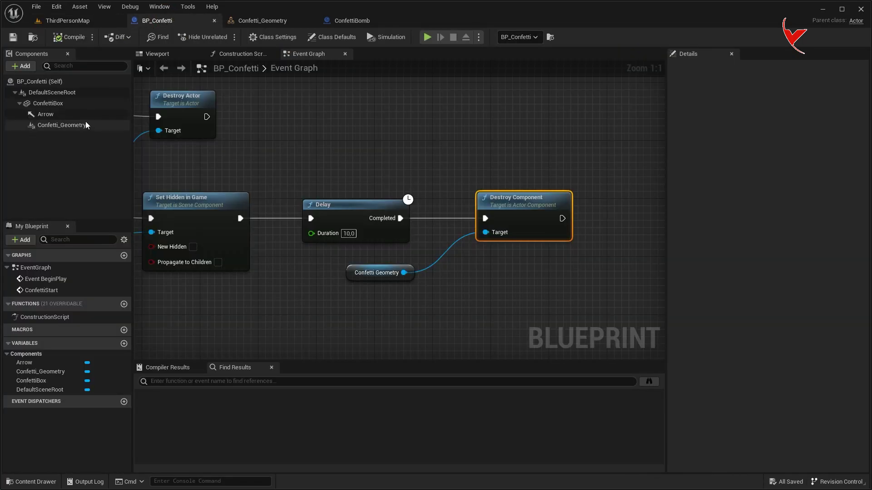
Give Confetti_Geometry Linear Damping 4 and Angular Damping 10, then play-test the lingering confetti.
click(86, 126)
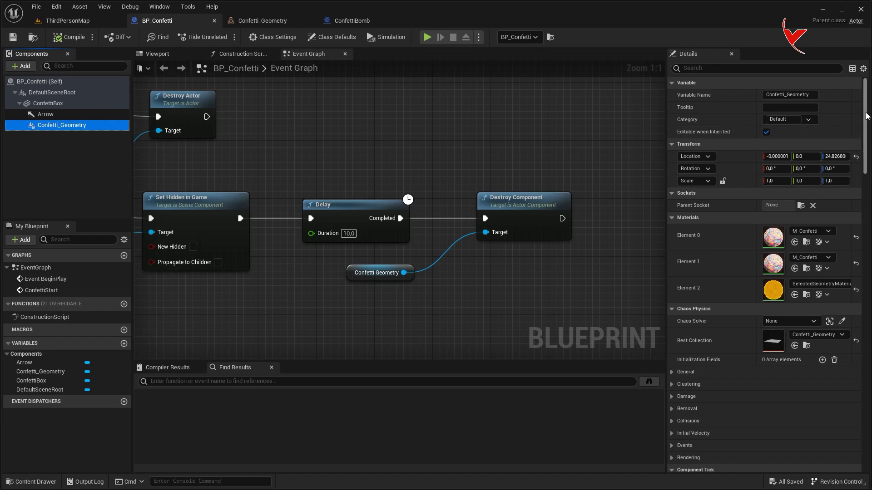
drag(863, 117, 862, 183)
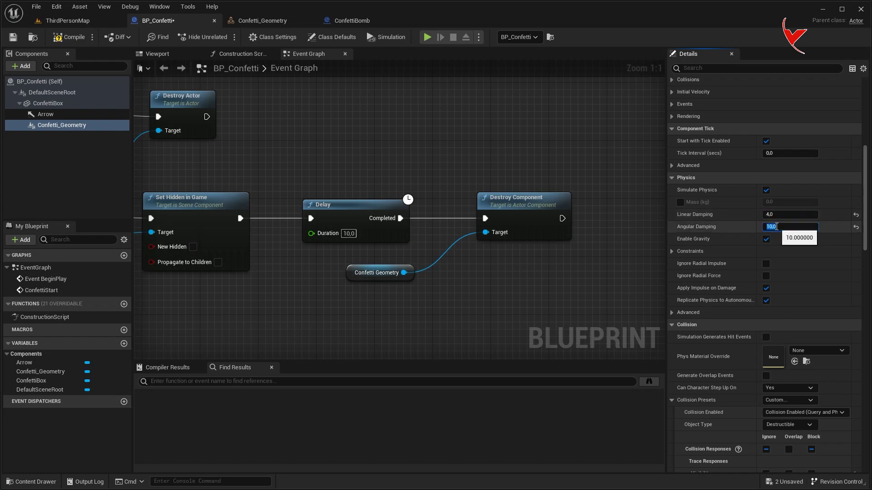
click(67, 21)
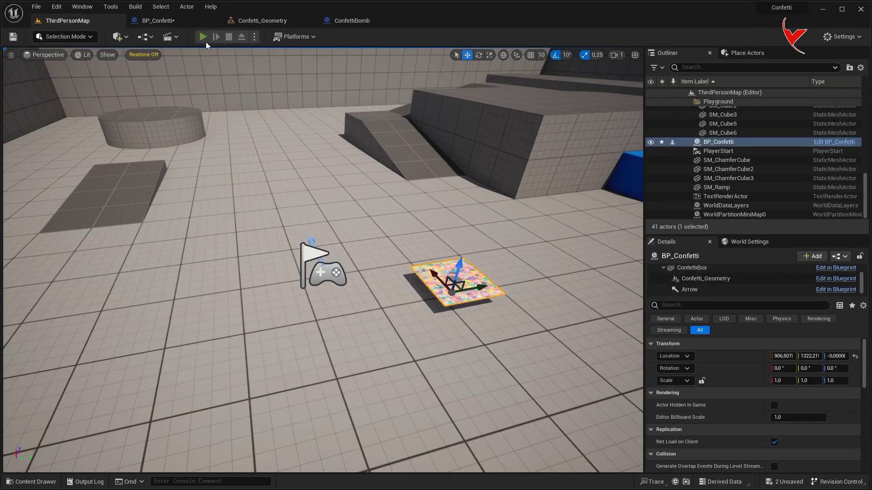
click(203, 38)
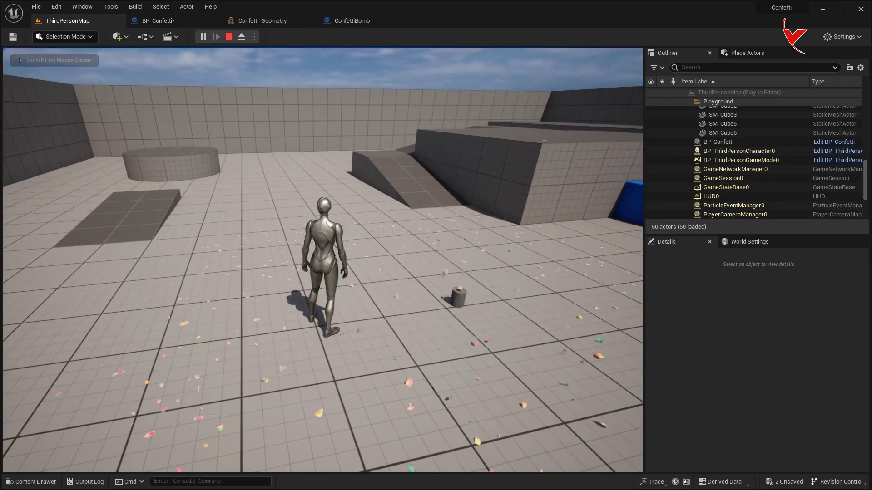
key(Escape)
click(340, 23)
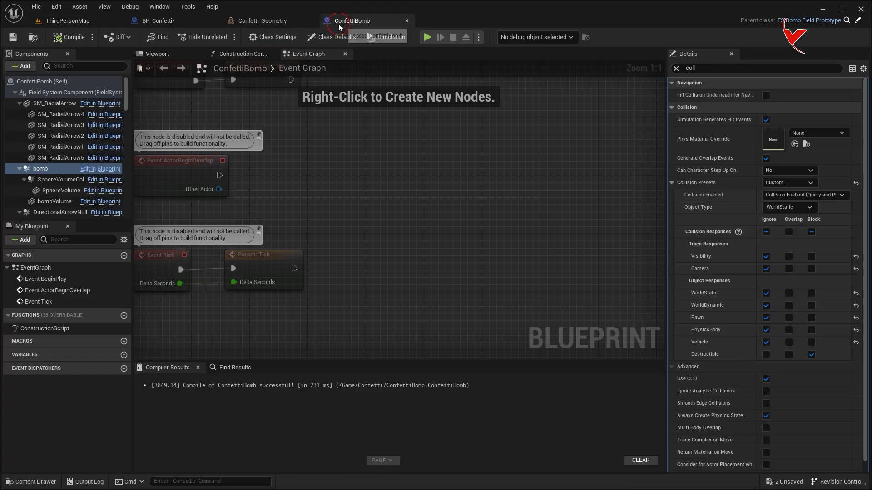
Set the ConfettiBomb's Bomb Size to 20.
click(676, 69)
text(bo)
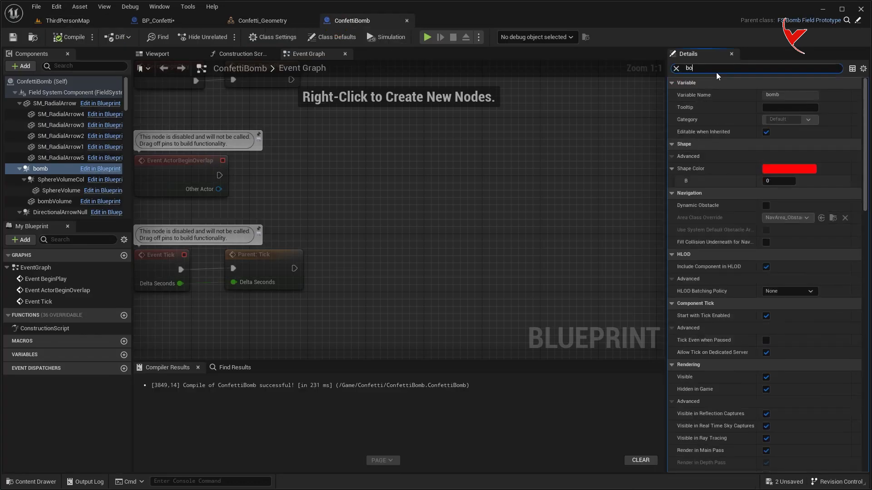
text(mb size)
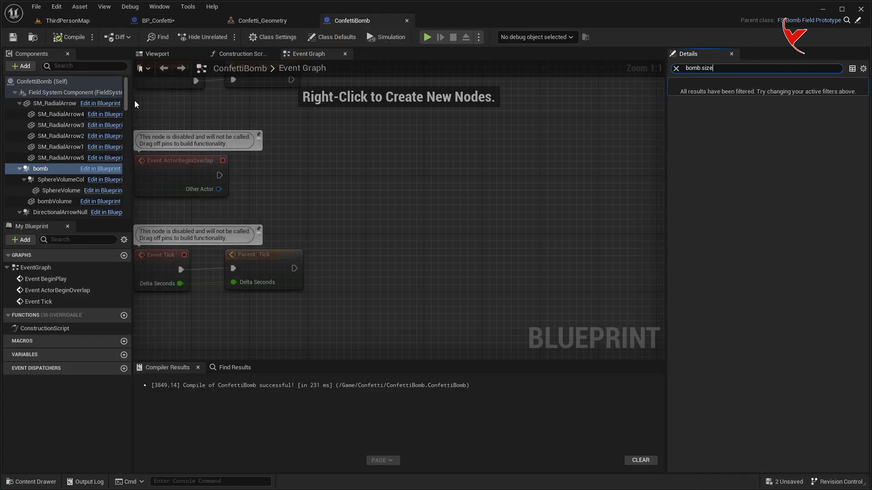
click(64, 83)
click(774, 96)
text(20)
key(Return)
Play-test the bigger burst in ThirdPersonMap and stop the session.
click(116, 22)
click(203, 36)
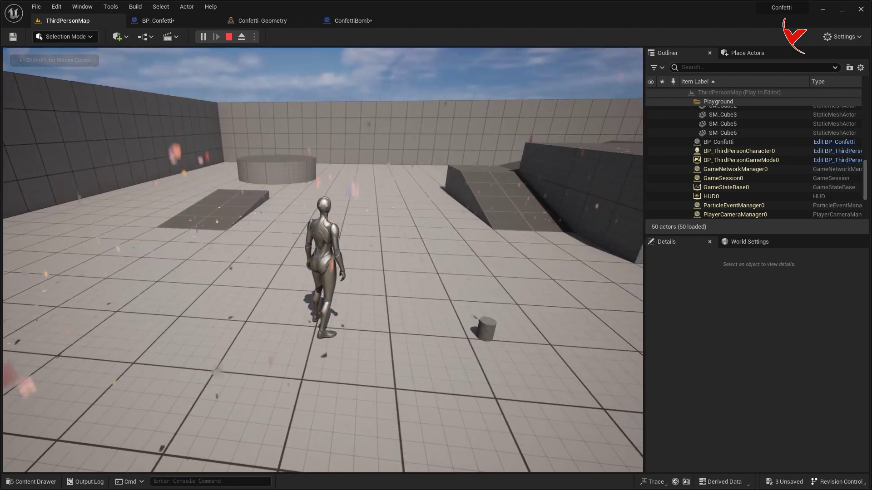
key(Escape)
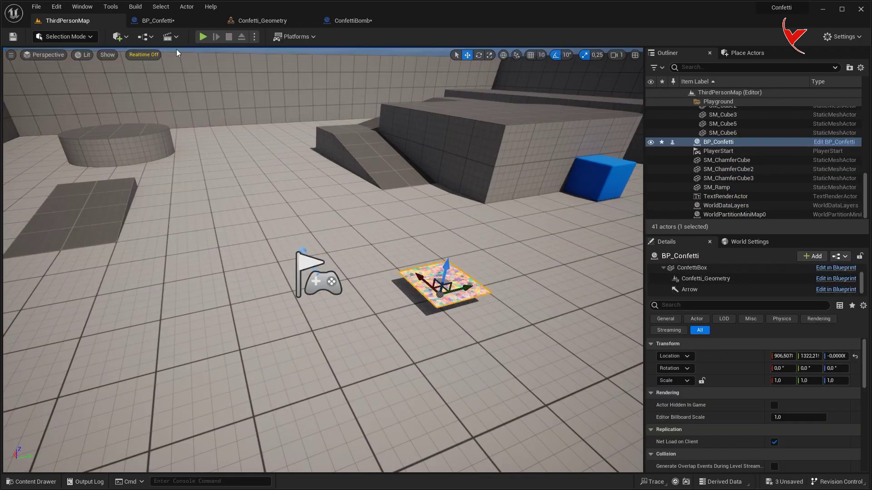
In BP_Confetti, give the ConfettiBox cylinder the AnimSharingRed material on Element 0 and save.
click(165, 22)
click(157, 54)
click(94, 107)
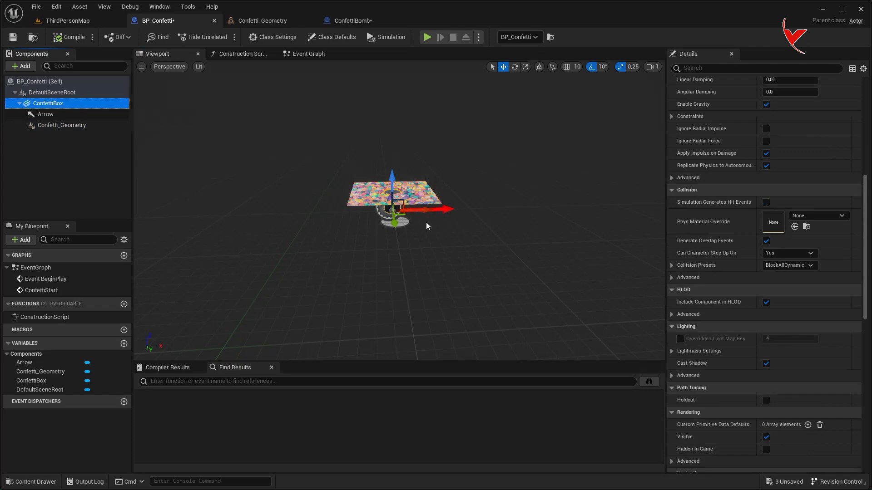
key(f)
scroll(794, 219, up, 5)
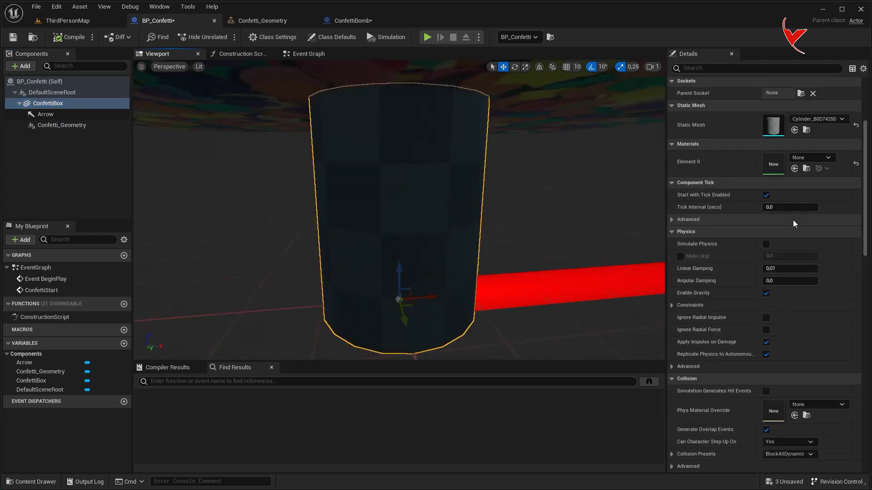
click(799, 230)
text(red)
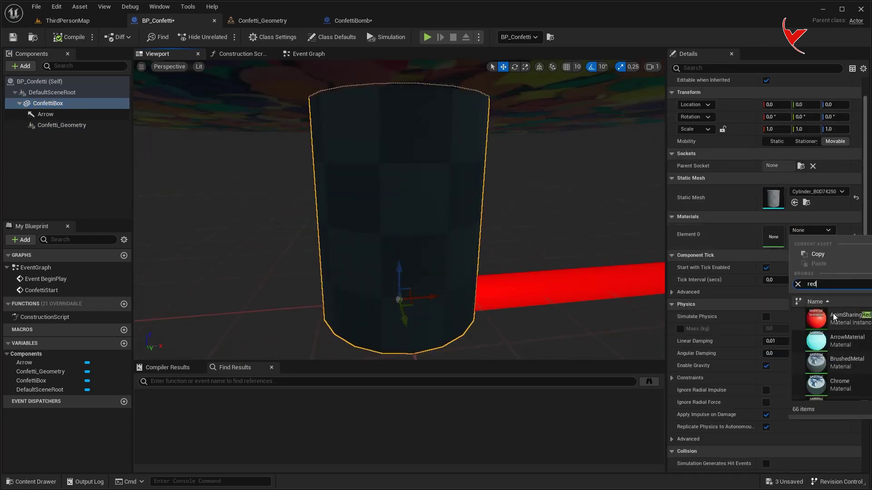
click(833, 309)
key(ctrl+shift+s)
Add a Box collision component positioned around the confetti box.
click(32, 66)
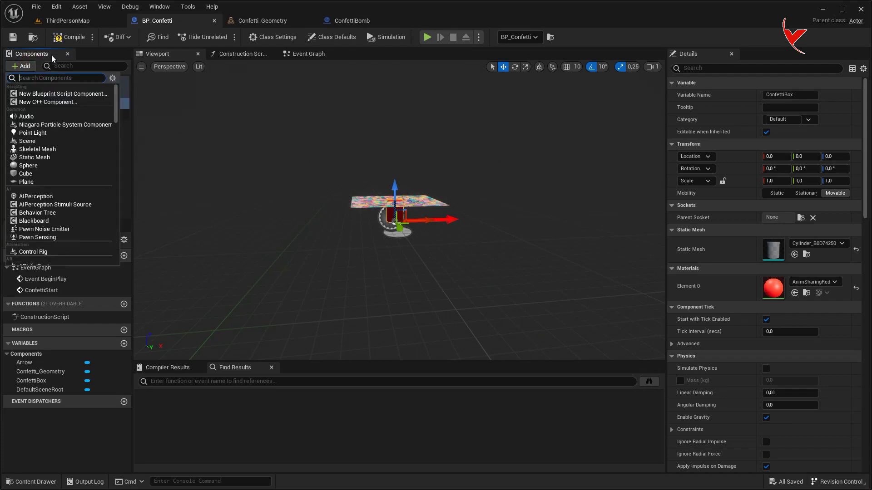
text(box)
key(Return)
key(Return)
drag(336, 135, 454, 227)
drag(498, 97, 499, 97)
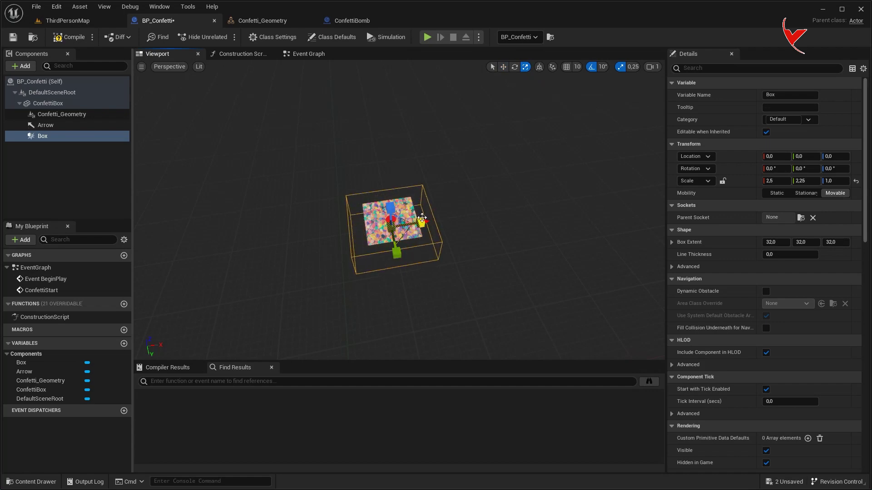
Create an On Component Begin Overlap event for the Box.
scroll(816, 178, down, 10)
scroll(799, 204, down, 10)
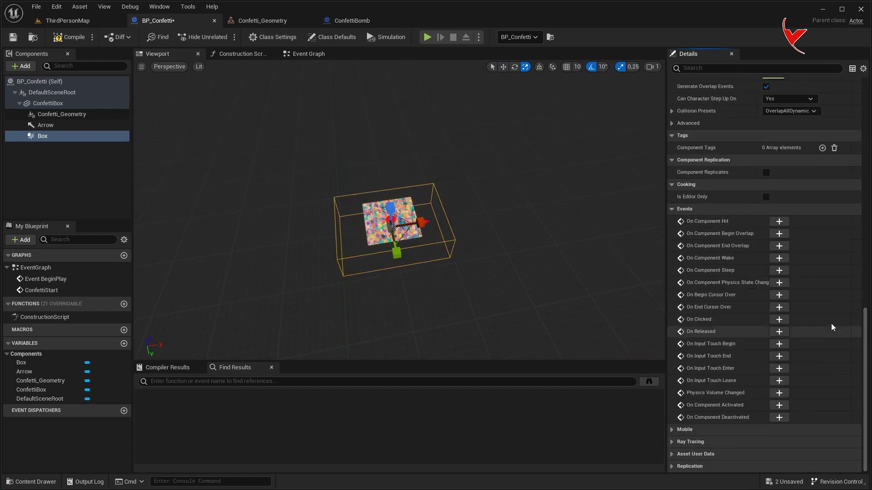
click(786, 235)
scroll(535, 189, down, 3)
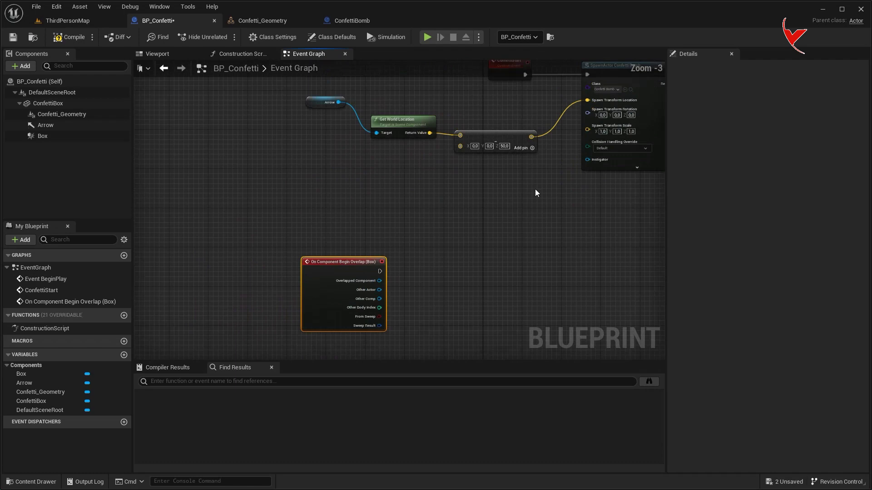
Wire the Box overlap event into a Confetti Start call and save the Blueprint.
drag(626, 97, 427, 236)
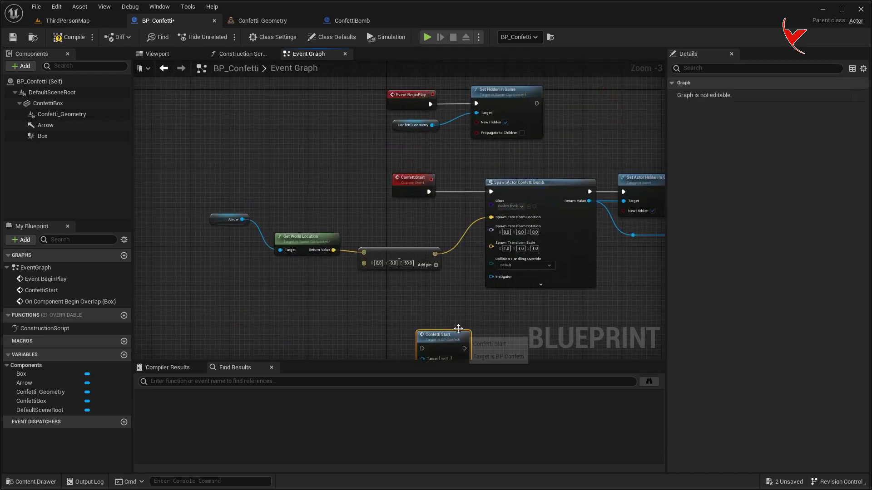
mouse_move(335, 238)
mouse_down()
mouse_move(399, 243)
mouse_move(534, 228)
mouse_up()
key(ctrl+s)
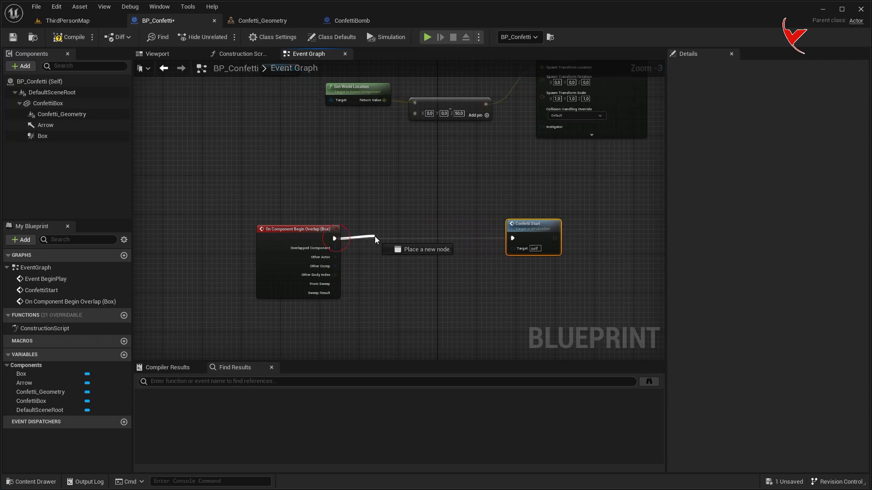
Insert a Cast To Character fed by Other Actor, then play-test ThirdPersonMap.
drag(335, 238, 375, 240)
text(cast to cha)
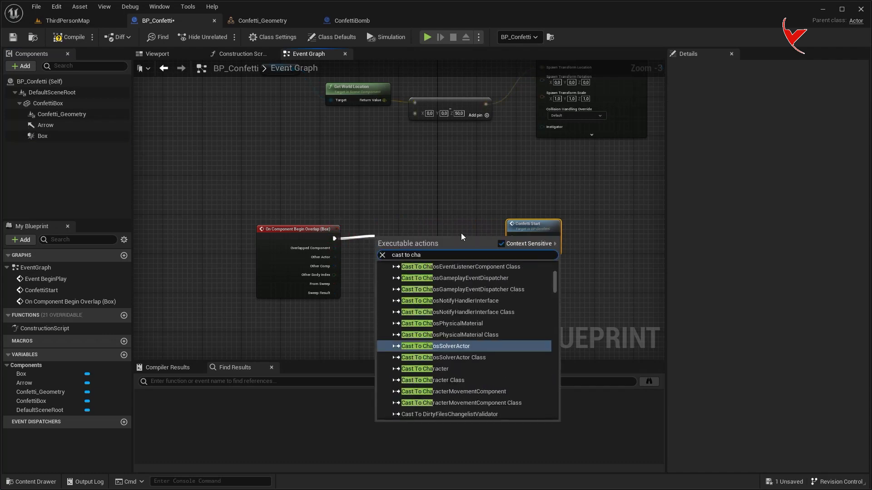
click(435, 369)
scroll(429, 288, up, 3)
drag(290, 249, 379, 234)
click(67, 20)
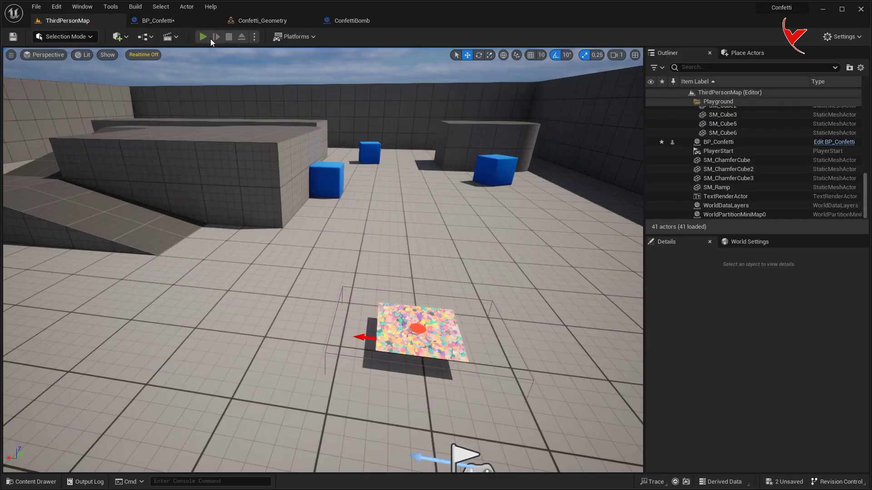
click(209, 38)
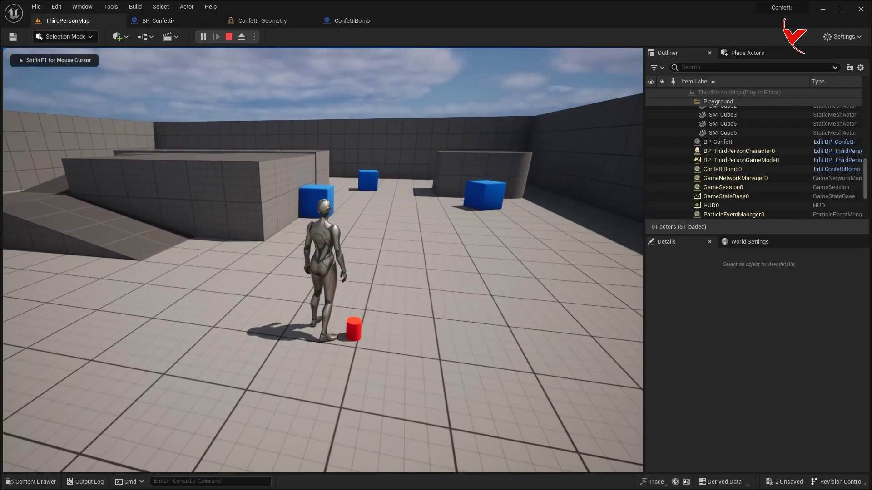